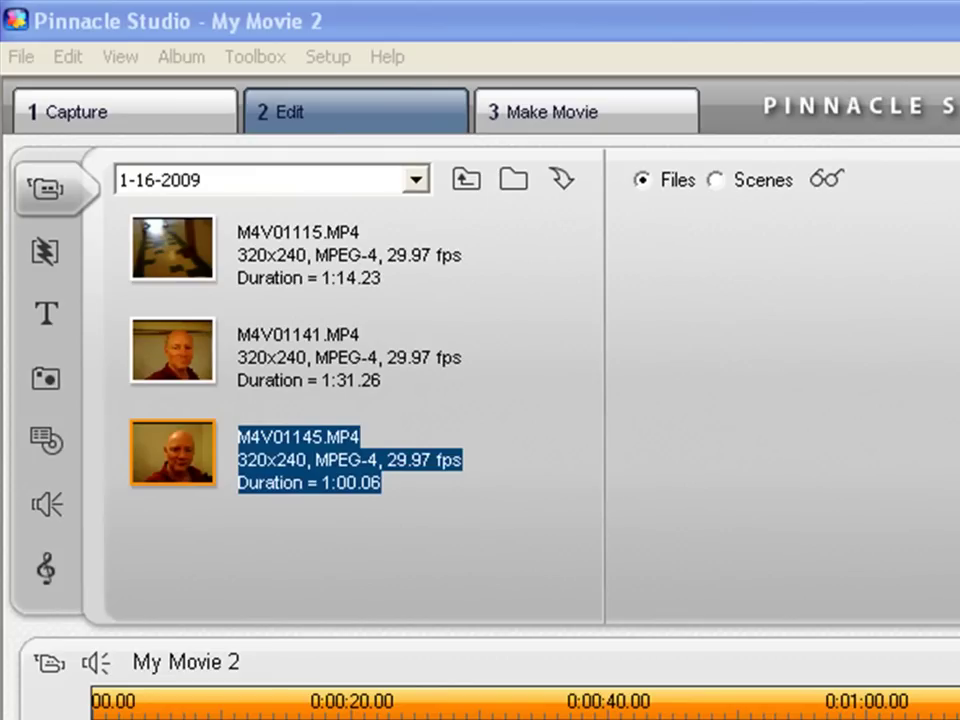
Step: Place M4V01145.MP4 at the start of the My Movie 2 timeline and preview it briefly
click(904, 360)
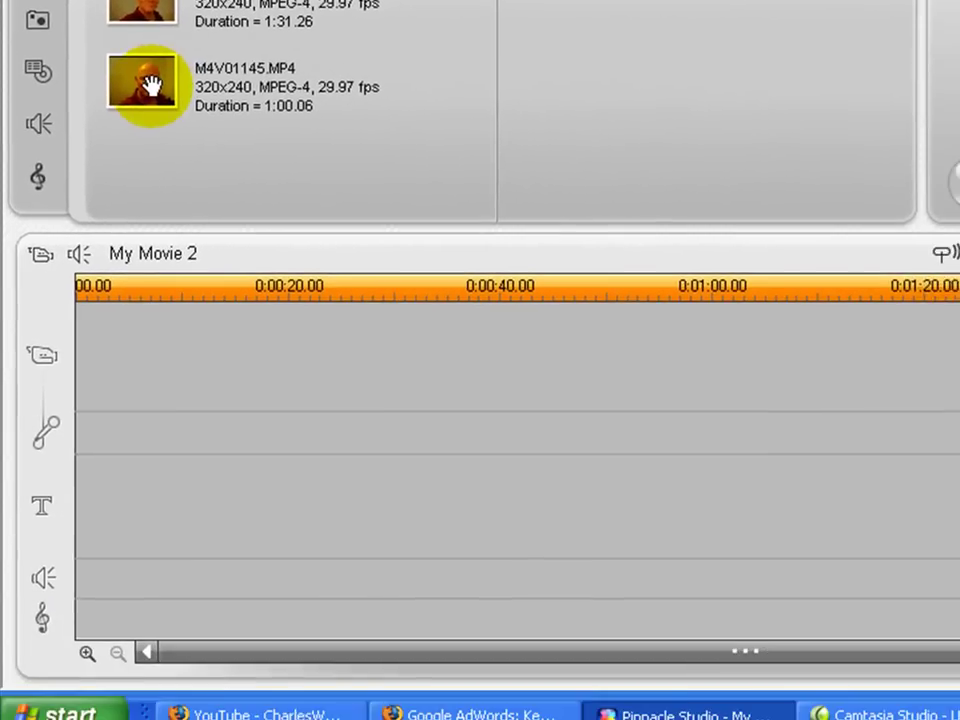
drag(163, 256, 174, 584)
drag(160, 375, 159, 375)
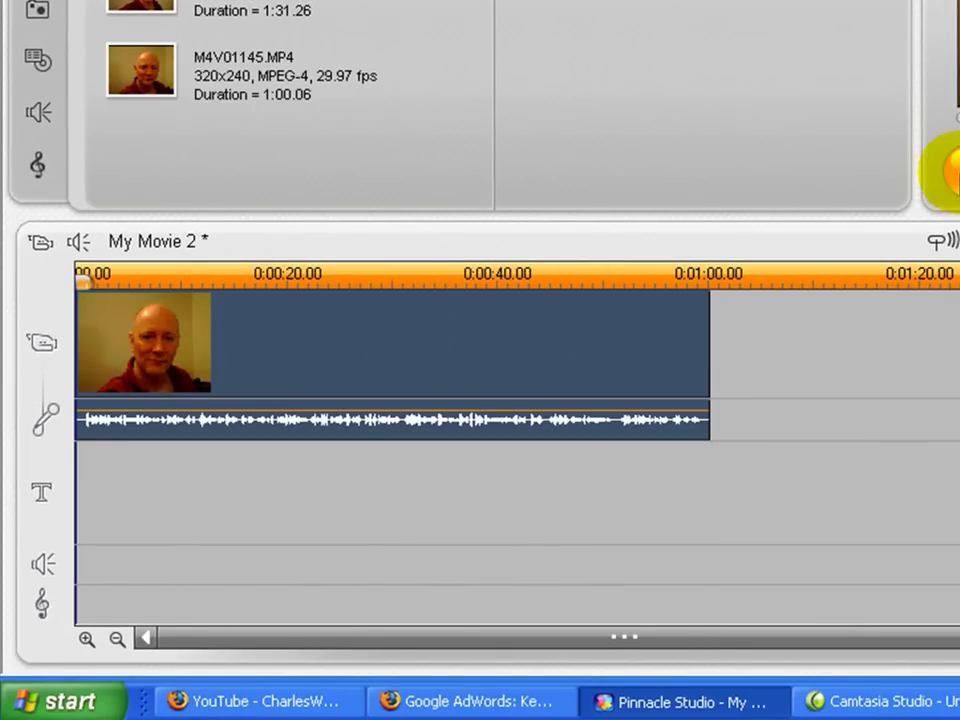
key(space)
click(950, 168)
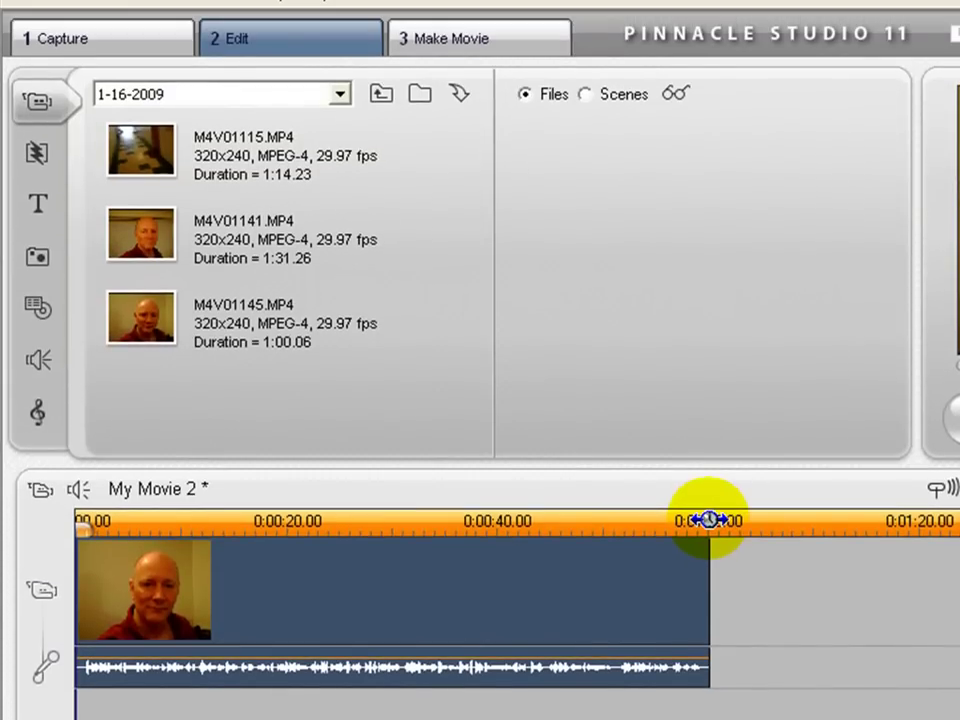
Step: Set the playhead at 0:01:00, after the webcam clip, and start a new full-screen title
click(708, 520)
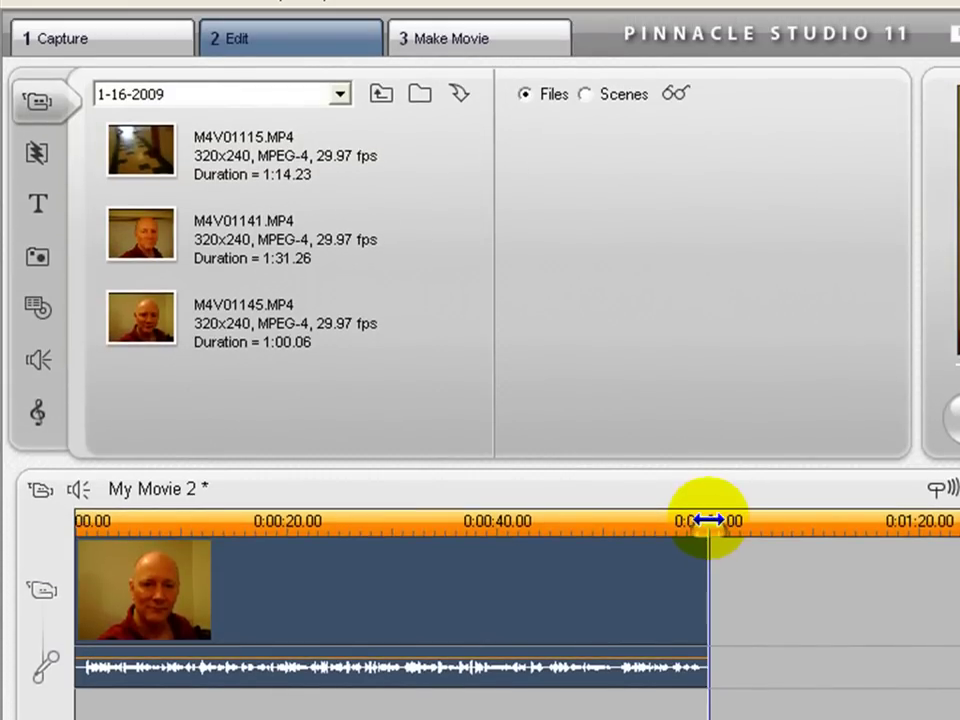
click(711, 529)
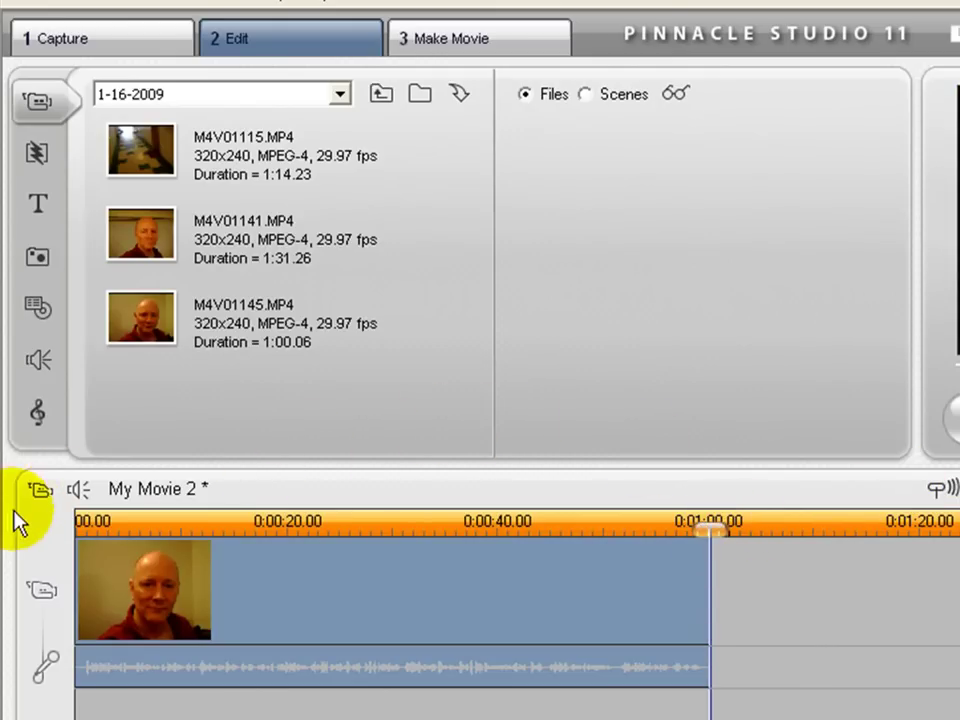
click(38, 494)
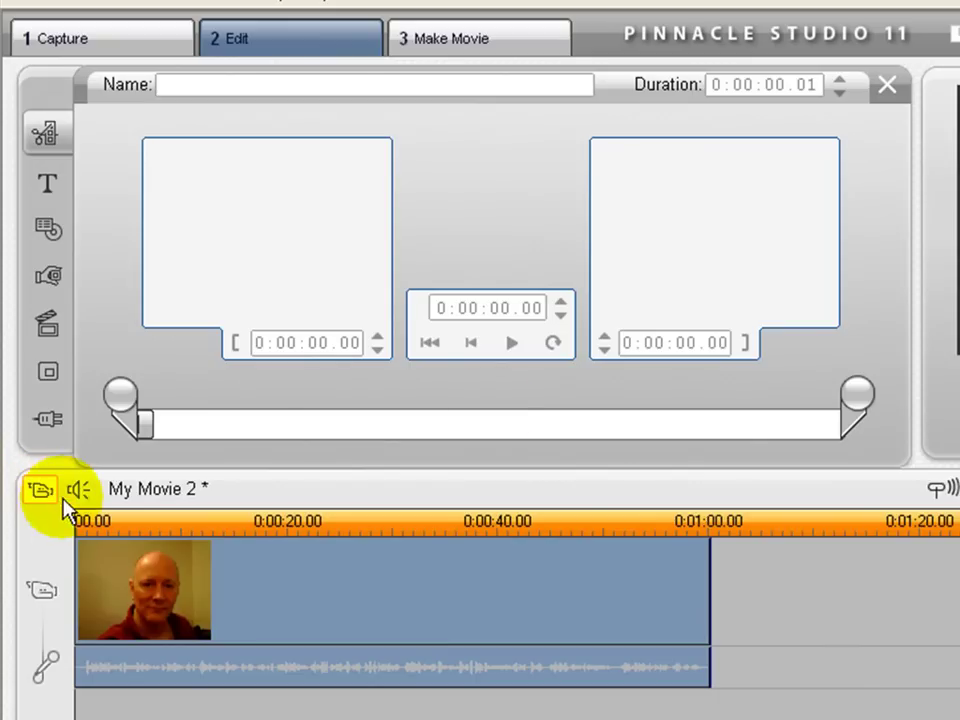
click(46, 186)
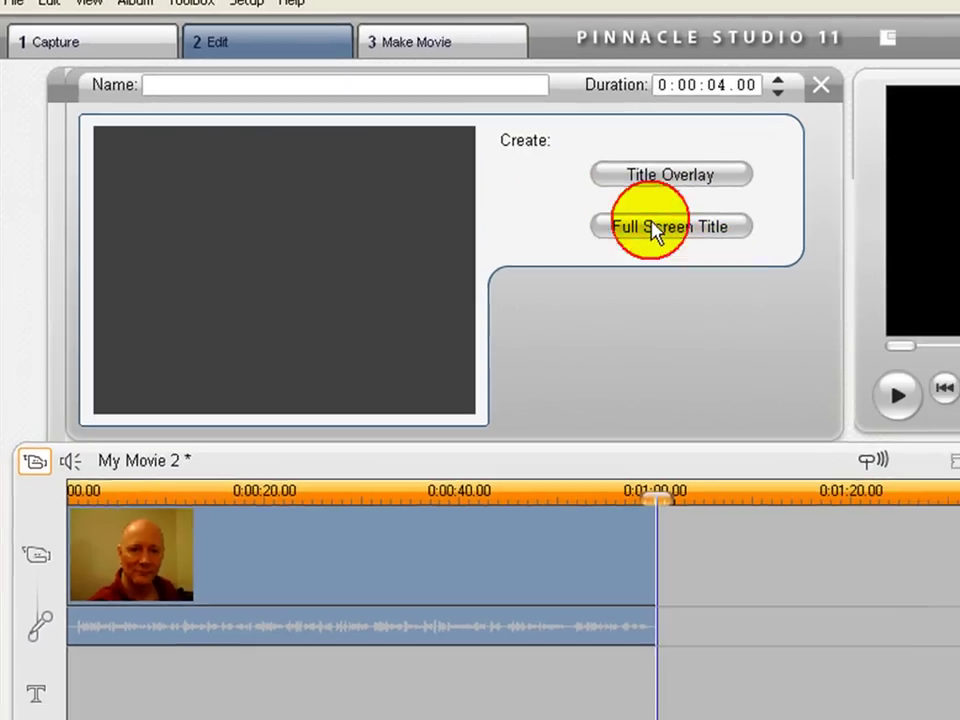
click(710, 240)
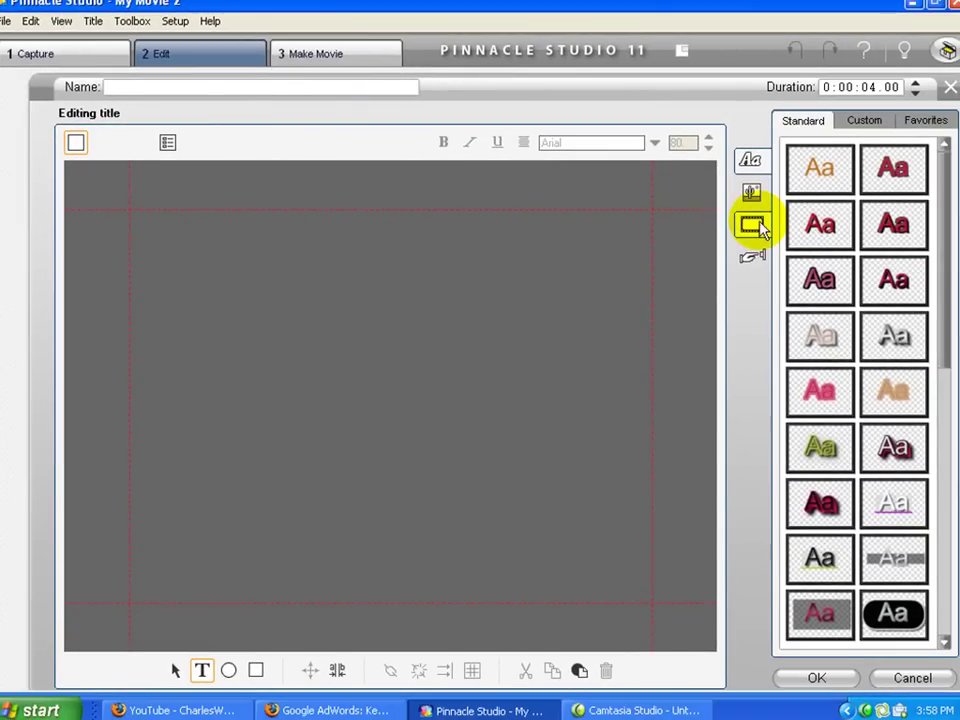
Step: Use the mountain-and-lake landscape photo from the picture backgrounds as the title background
click(755, 225)
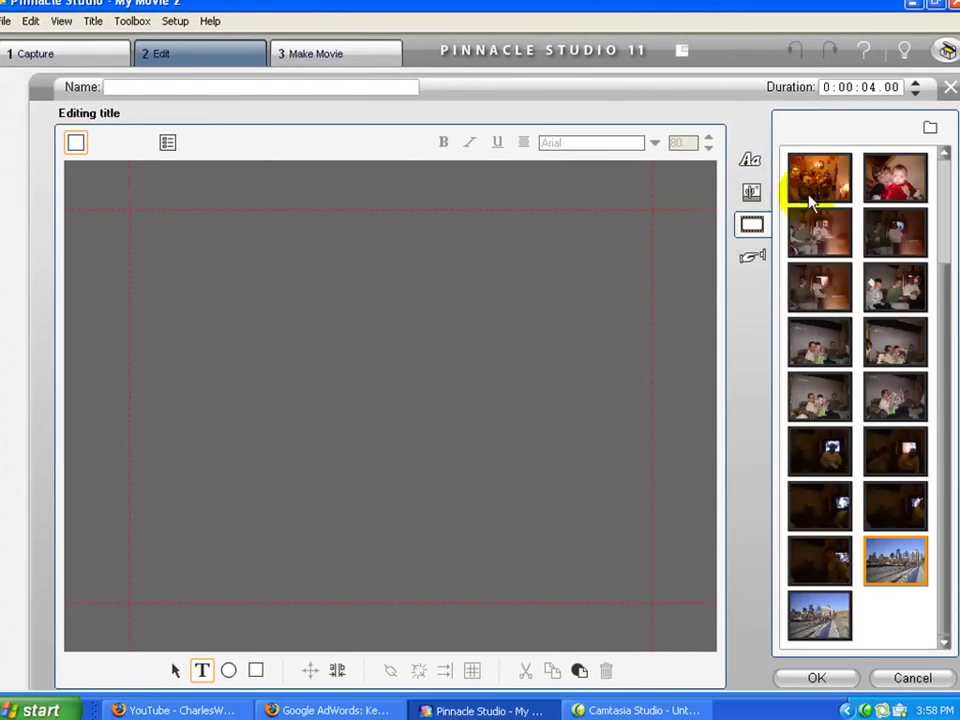
click(749, 193)
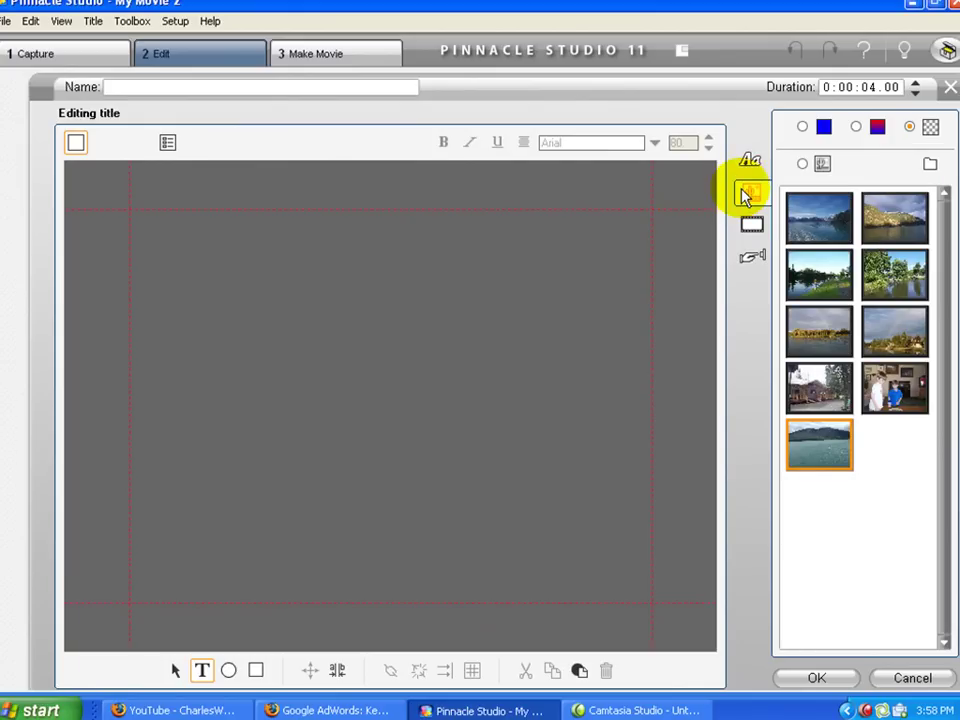
click(886, 216)
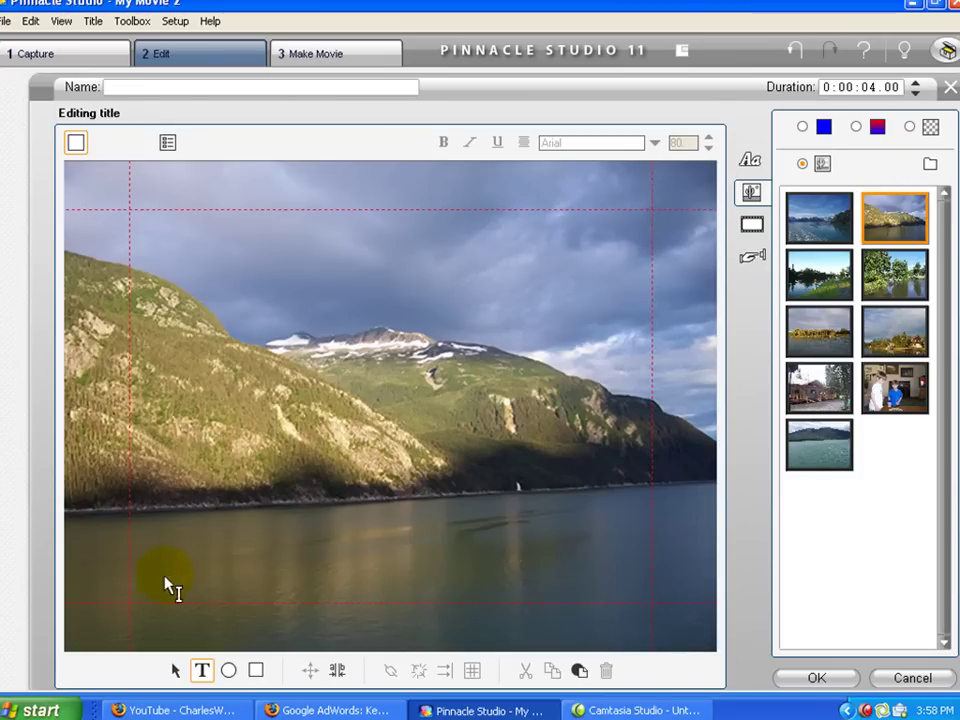
Step: Add a wide text box along the bottom of the photo with 28-point font
click(123, 578)
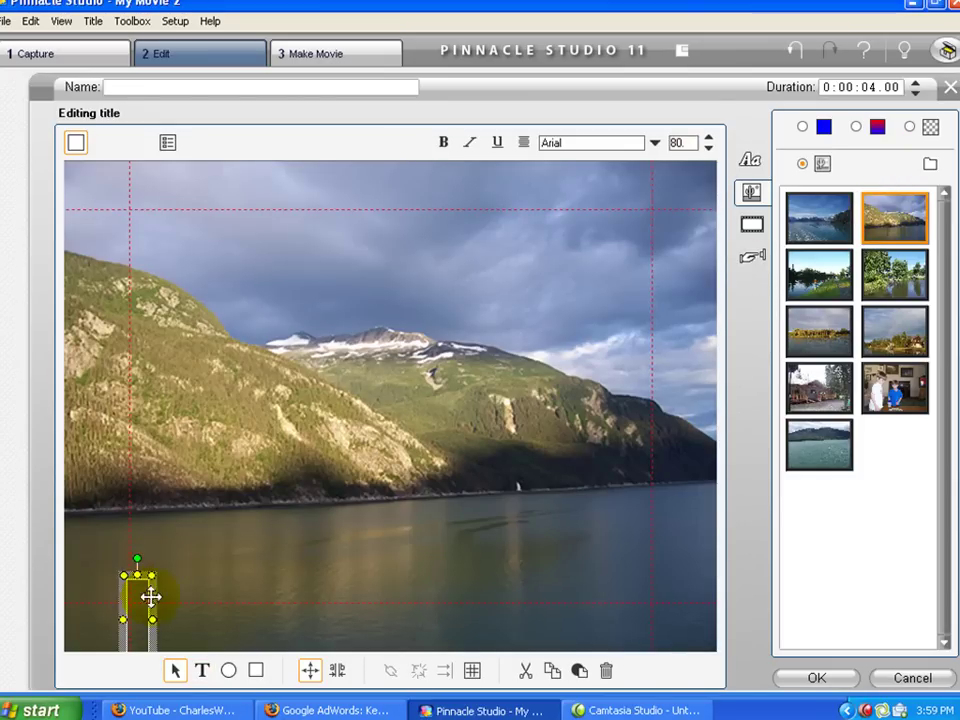
drag(154, 622, 678, 583)
click(602, 602)
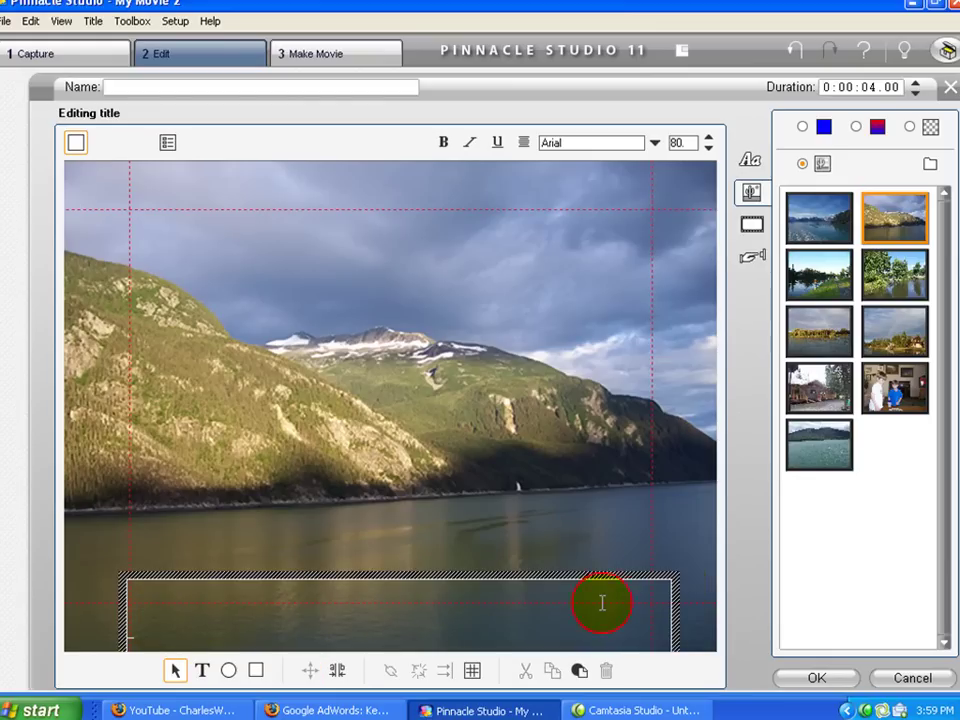
click(708, 148)
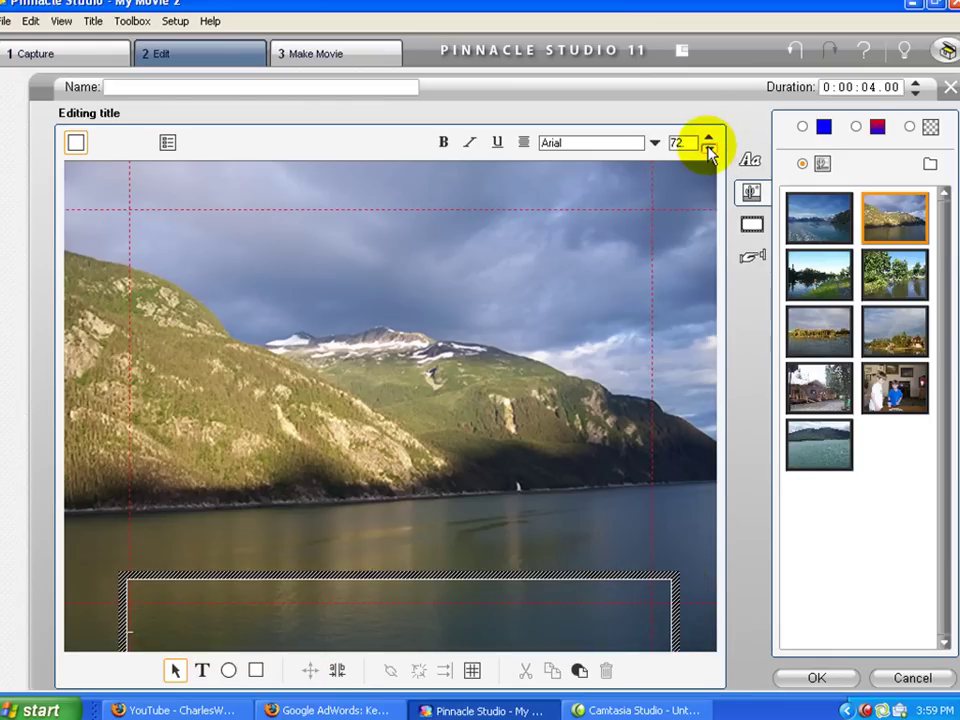
click(708, 148)
click(708, 148)
click(708, 148)
click(708, 145)
click(708, 138)
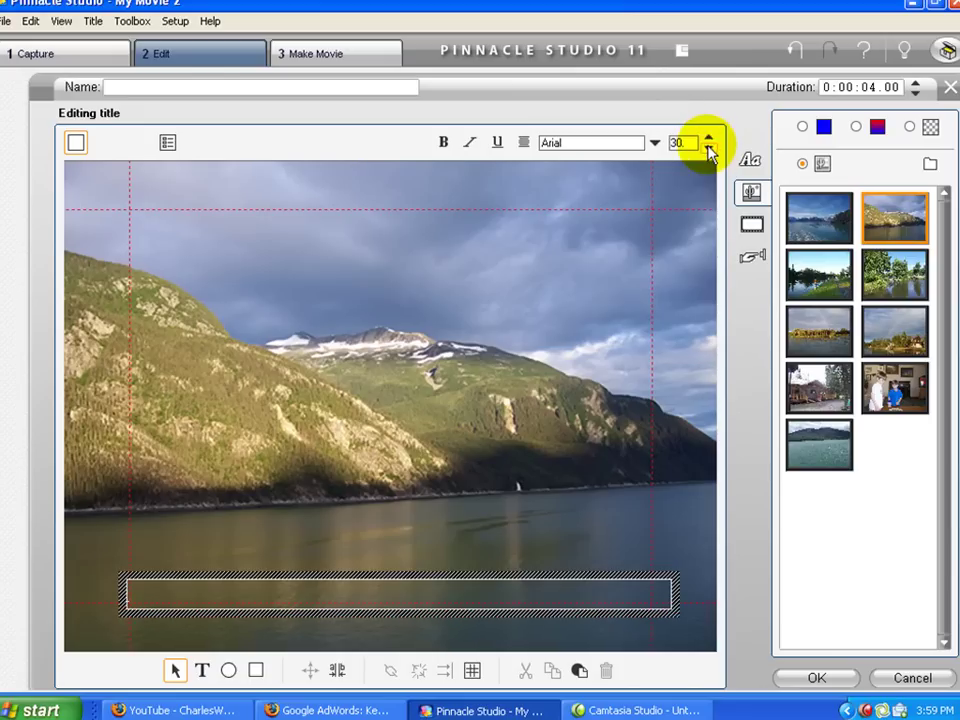
click(163, 588)
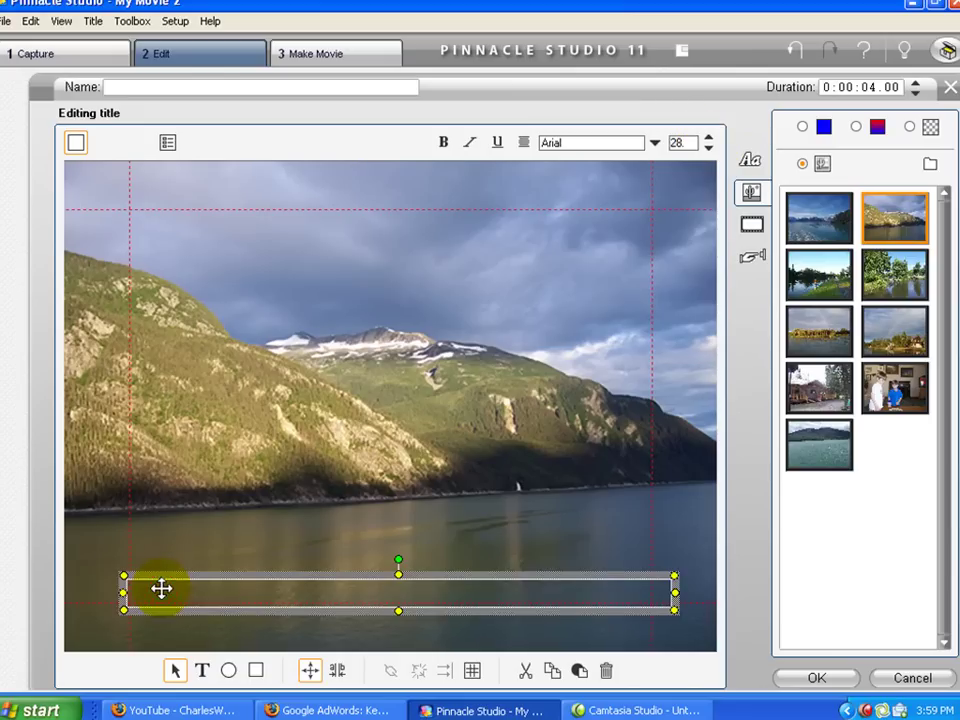
click(745, 161)
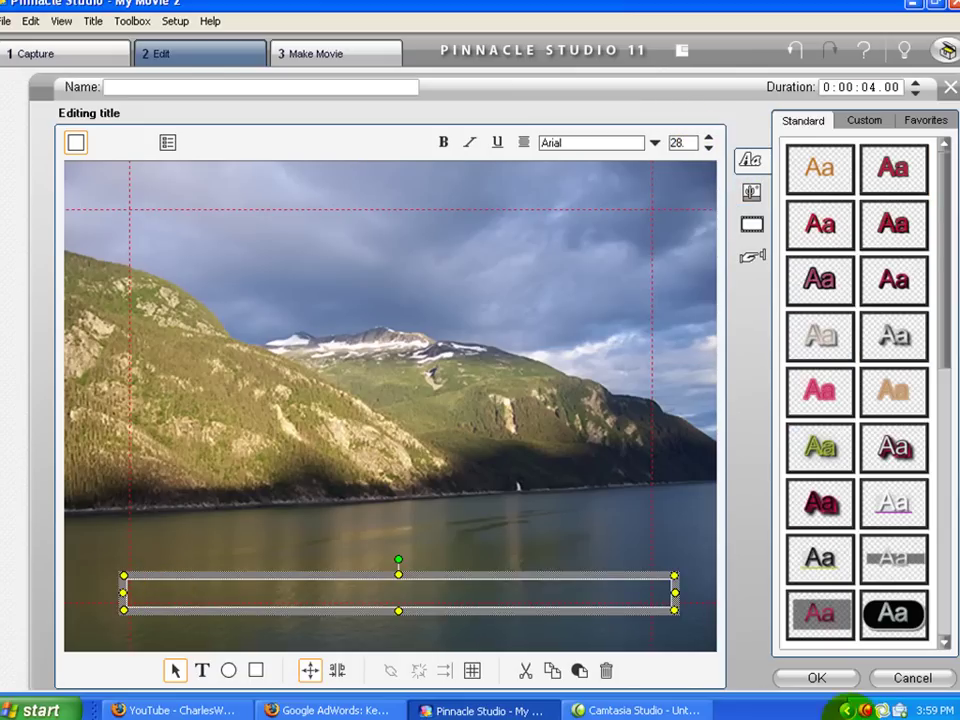
click(894, 616)
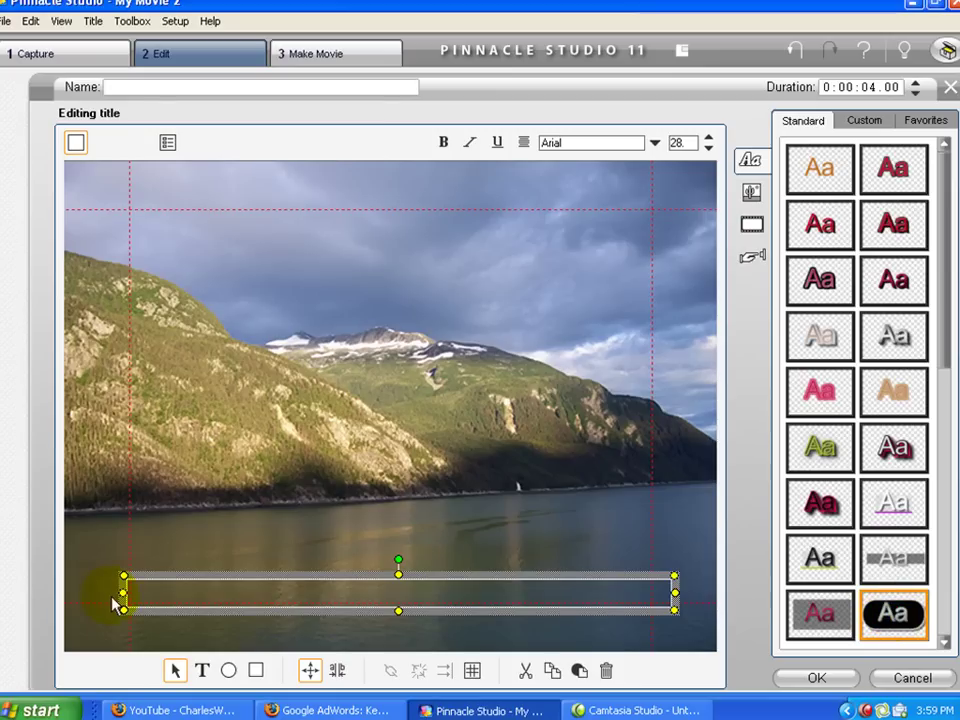
click(157, 585)
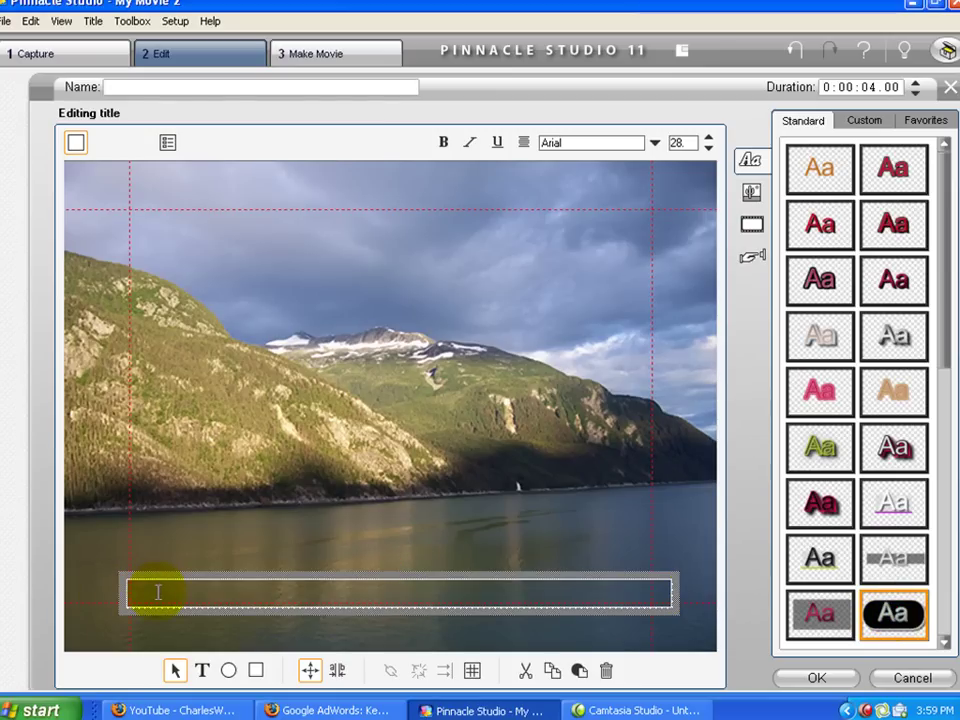
text(www>)
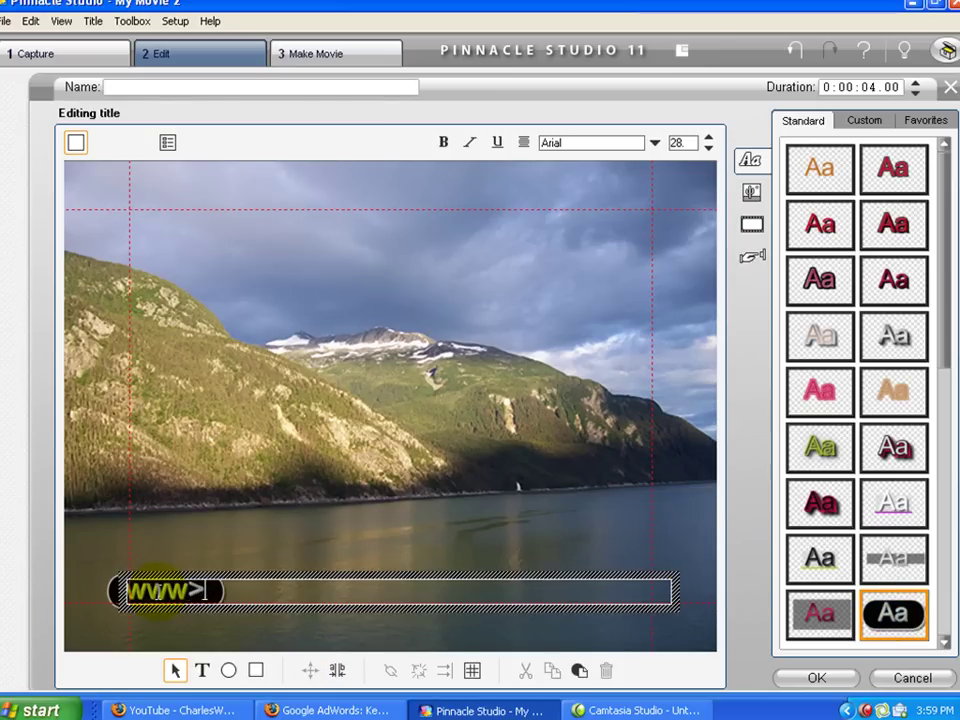
text(att)
key(BackSpace)
key(BackSpace)
key(BackSpace)
key(BackSpace)
text(.Att)
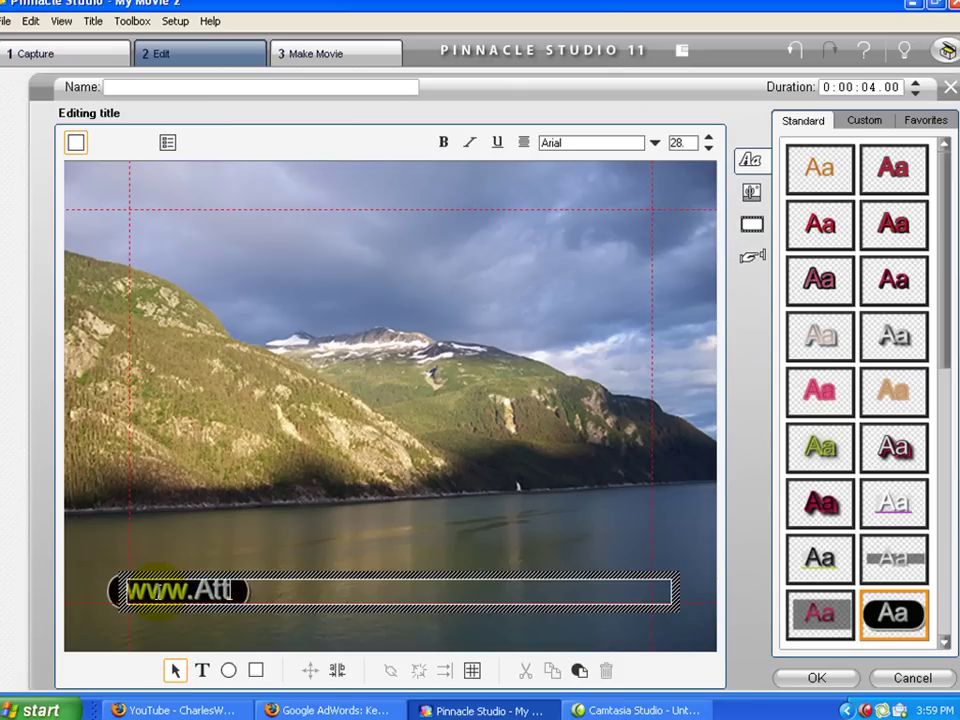
text(ractionMar)
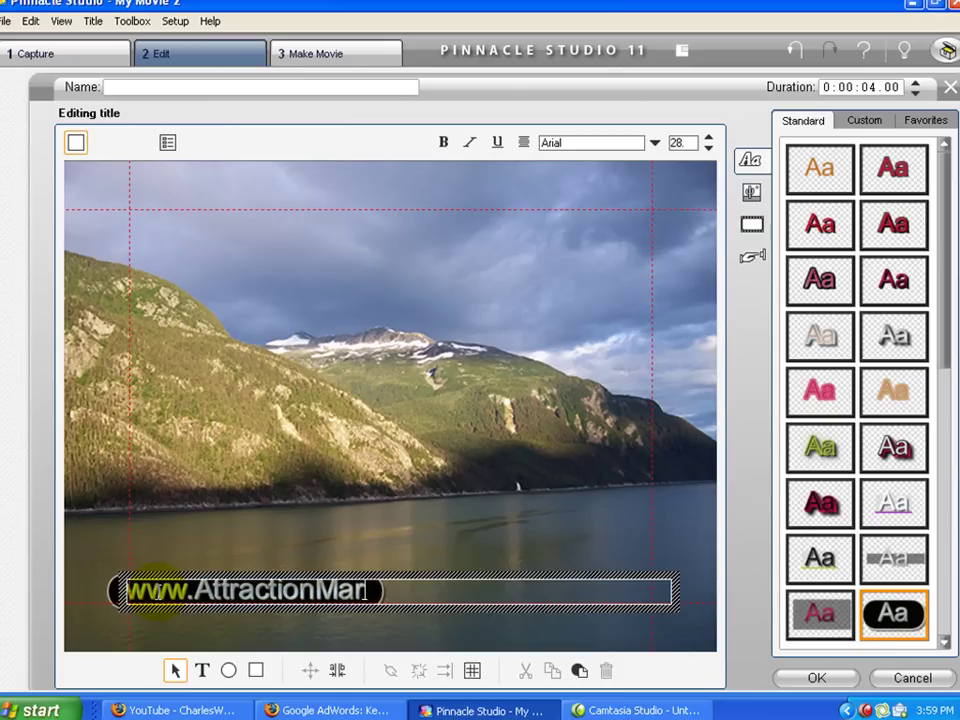
text(ketingWork)
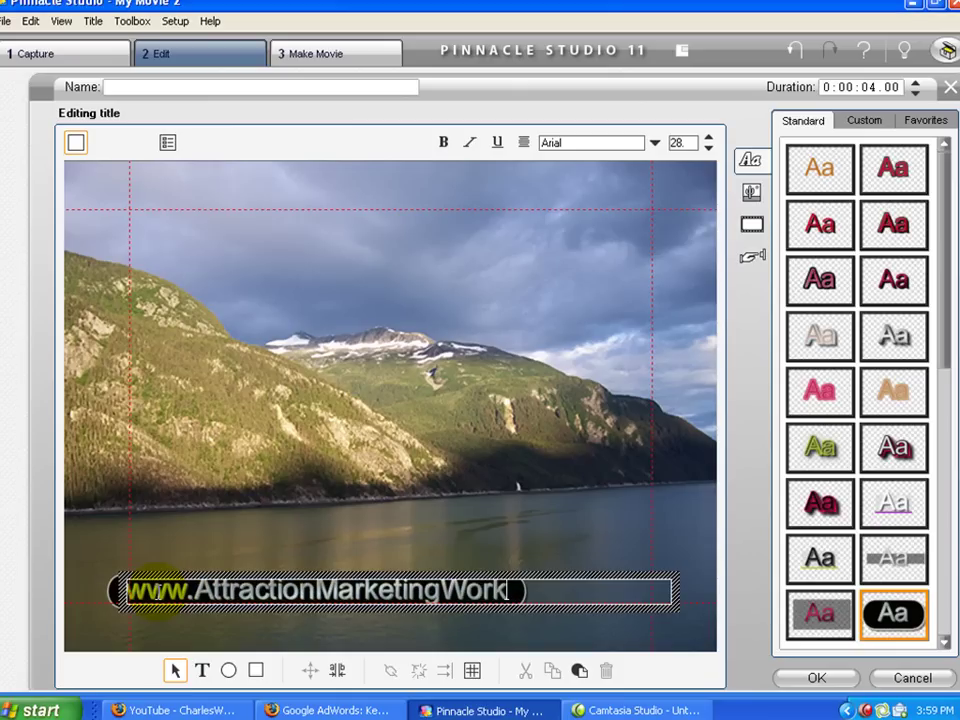
text(shop)
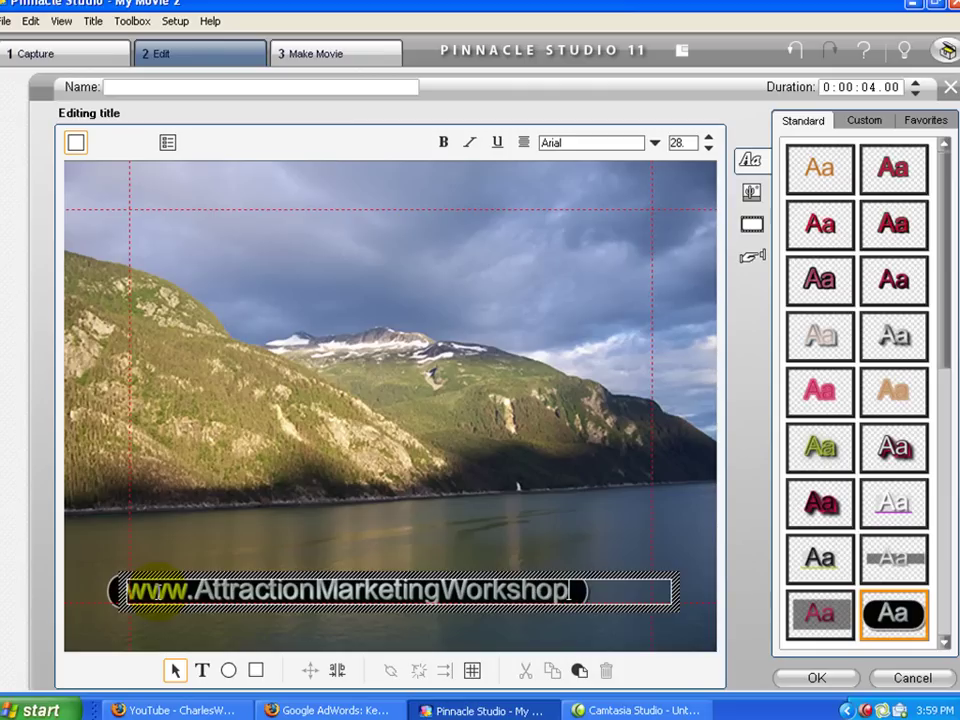
text(.com)
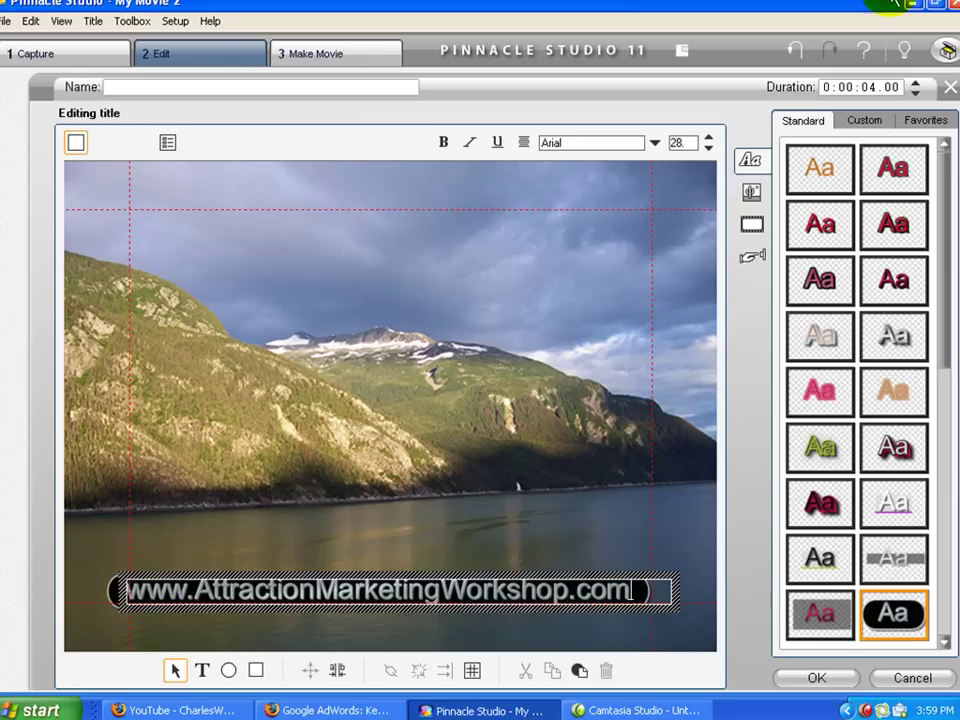
Step: Try top-centre justification for the URL title, then settle it at bottom-centre
click(472, 671)
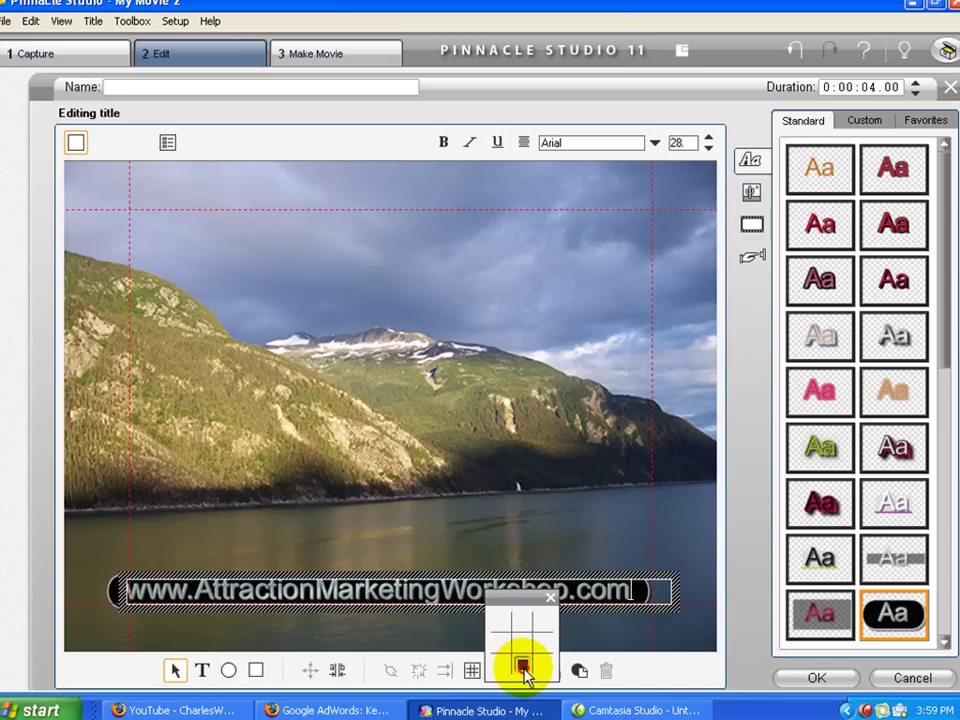
click(523, 668)
click(470, 671)
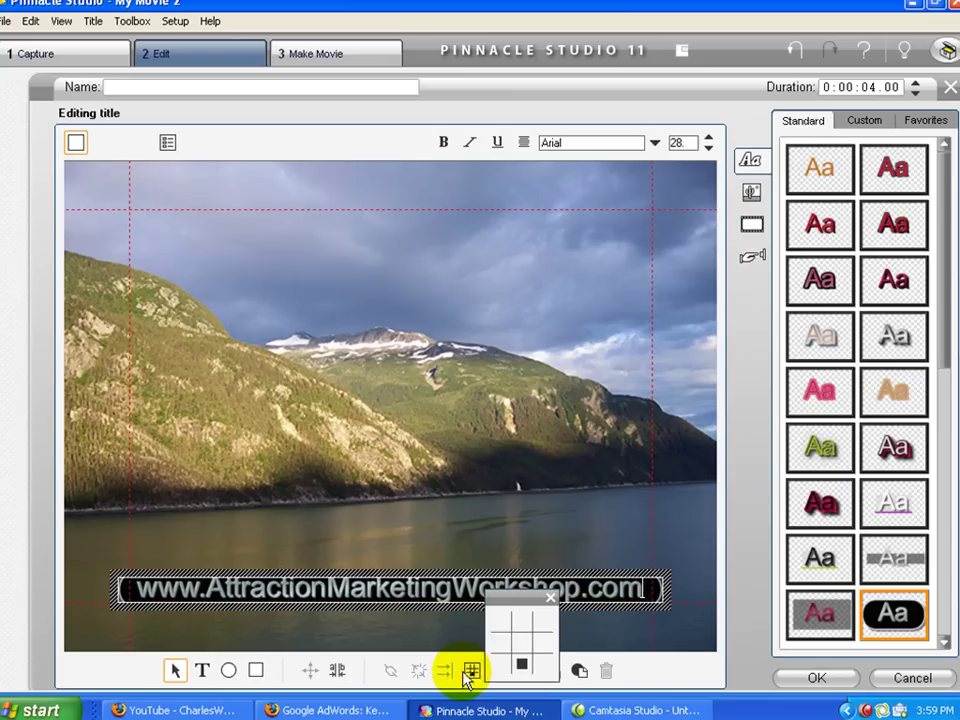
click(526, 624)
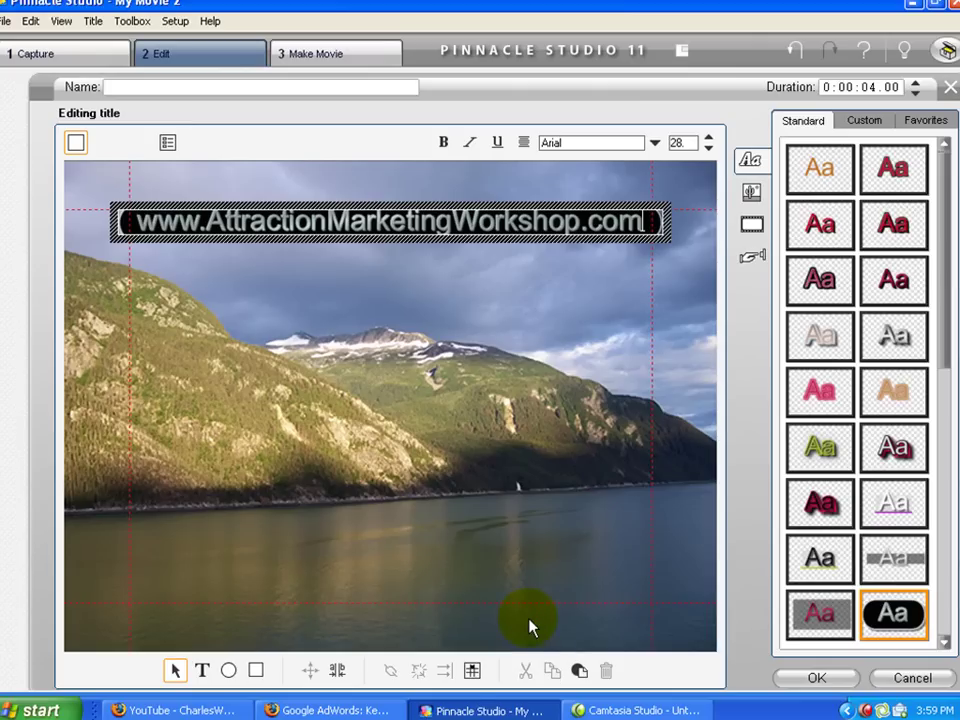
click(471, 671)
click(521, 668)
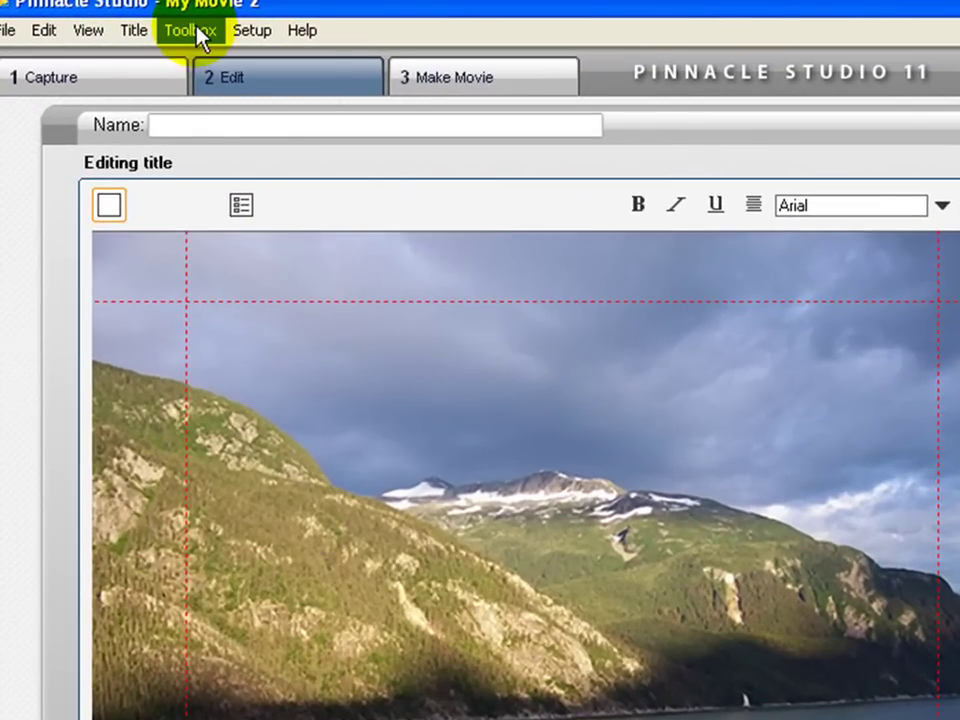
Step: Preview and add the Scorefitter Inspirational song Smooth Breeze to the movie
click(197, 30)
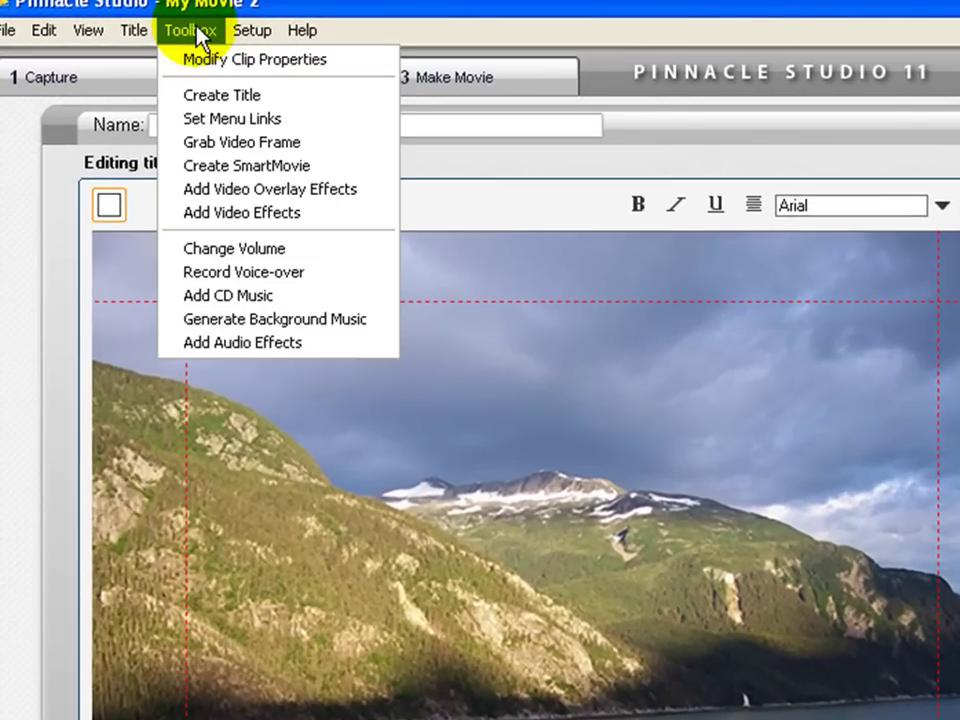
click(340, 320)
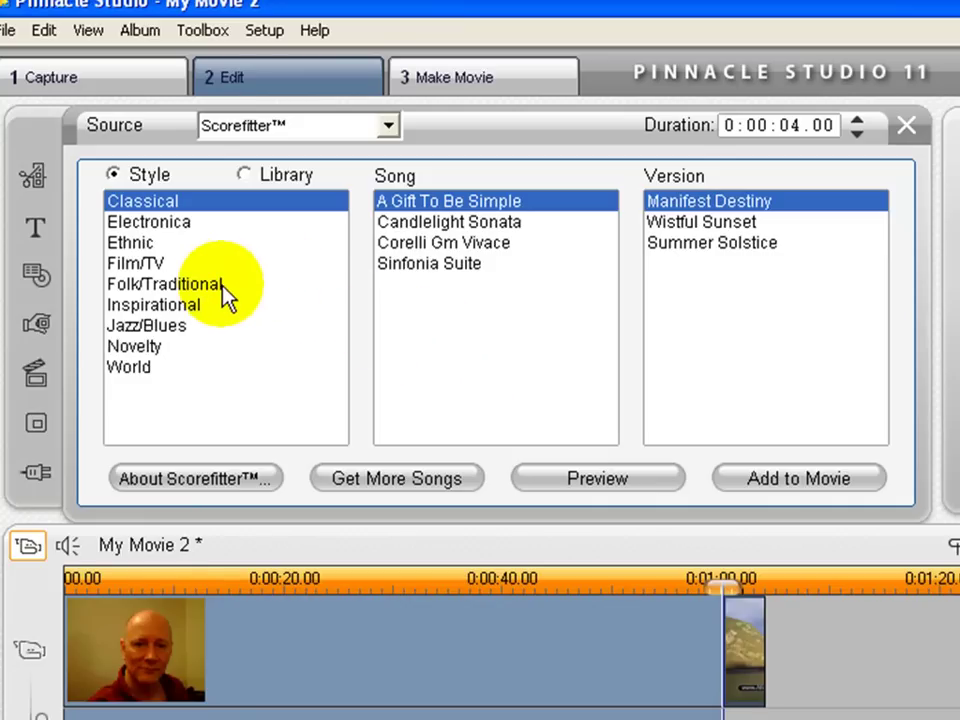
click(203, 304)
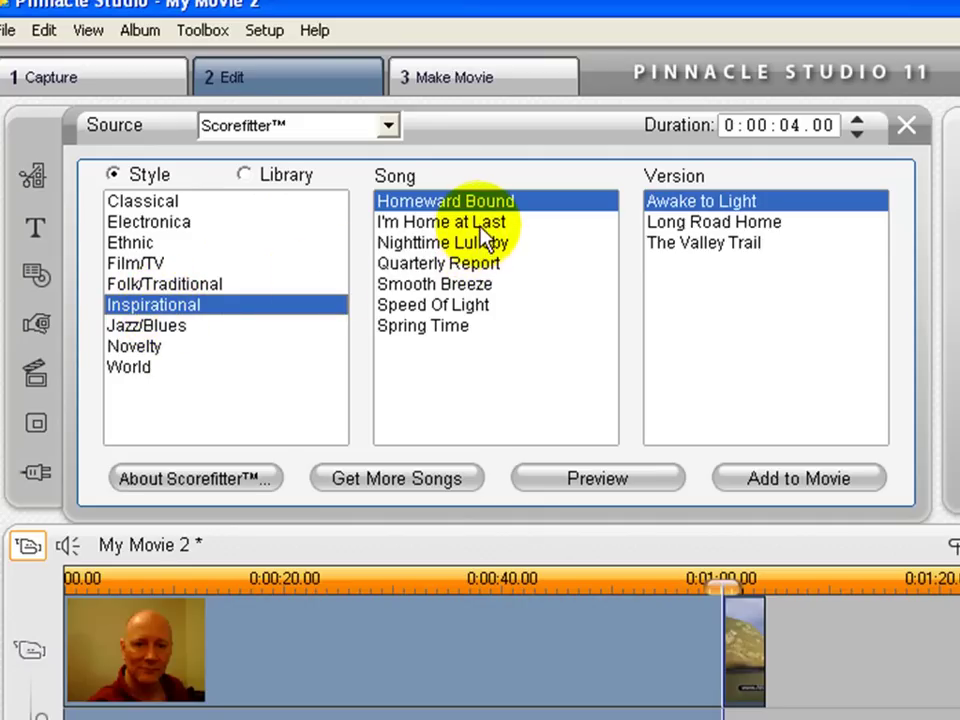
click(435, 284)
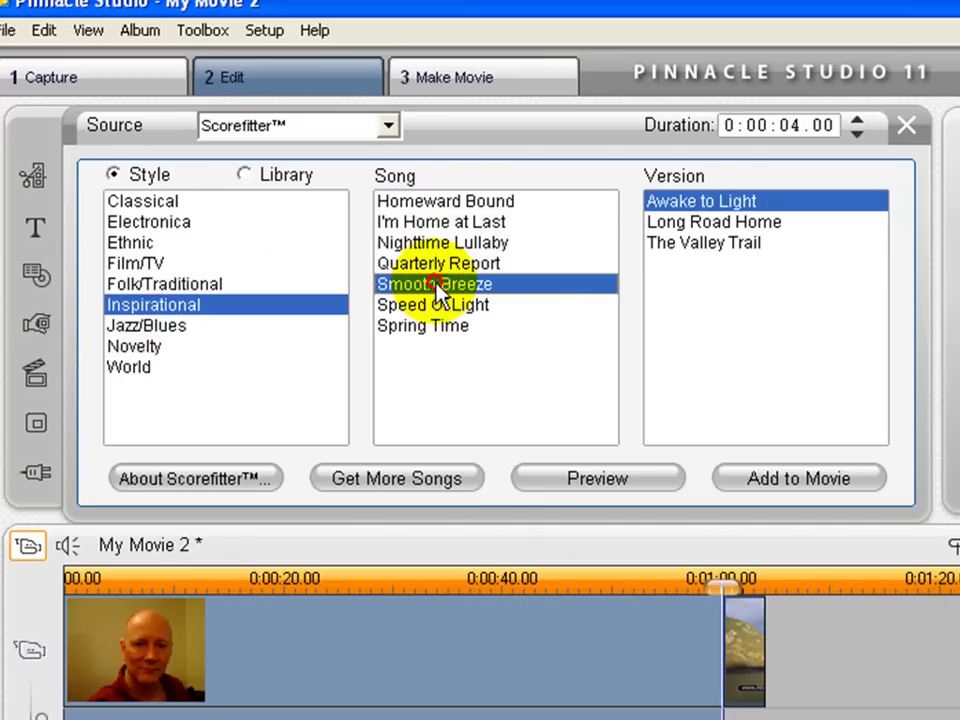
click(616, 474)
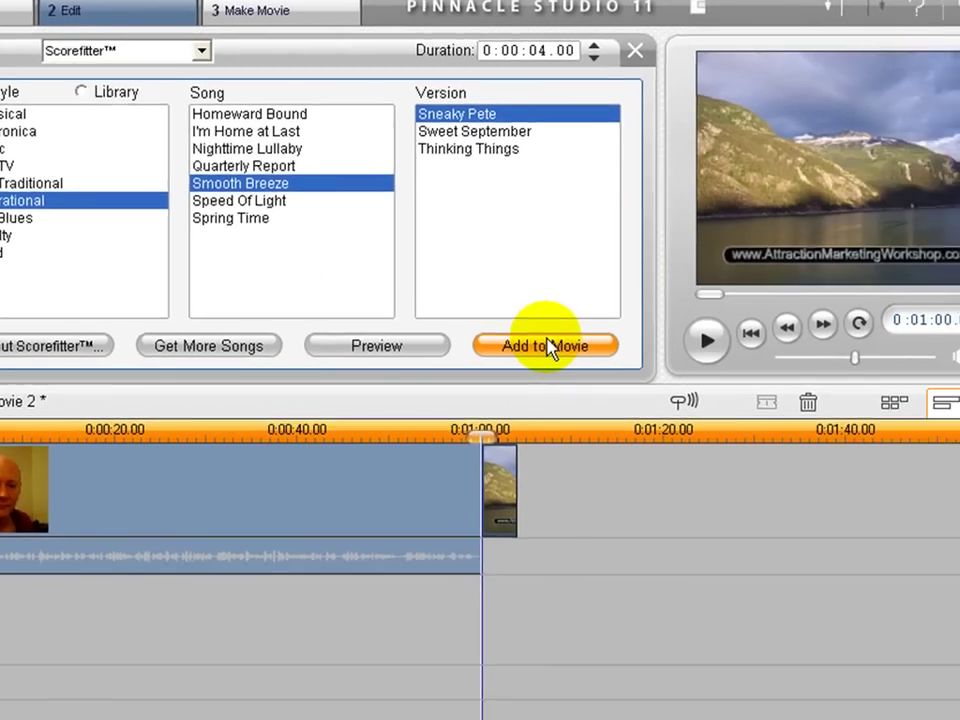
click(548, 348)
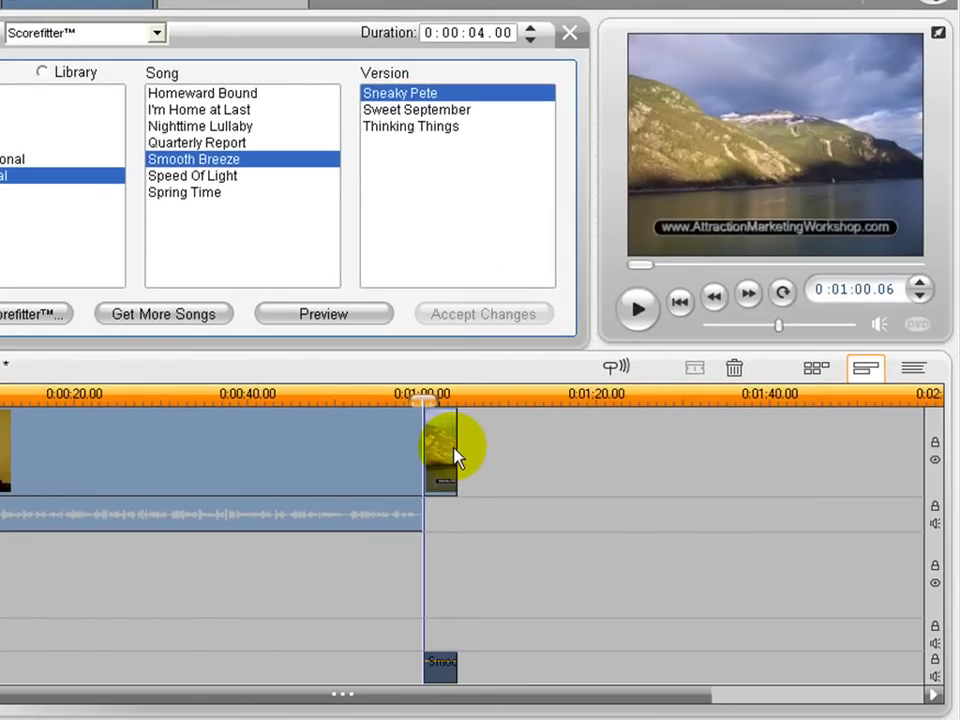
Step: Stretch the photo title and music clips to about 16 seconds
drag(456, 452, 562, 433)
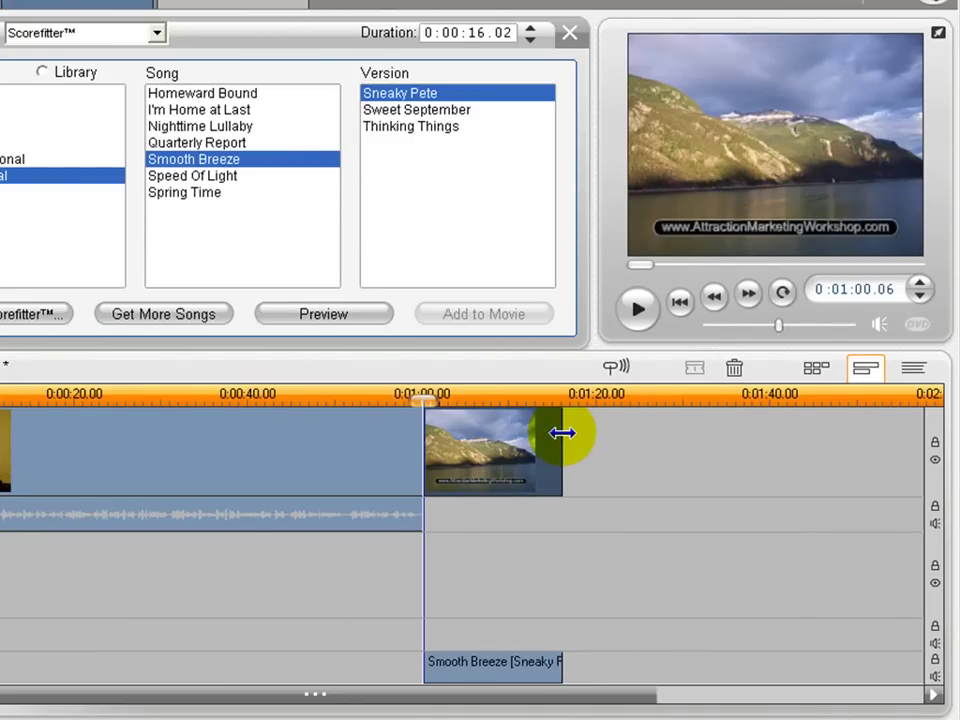
drag(562, 433, 563, 434)
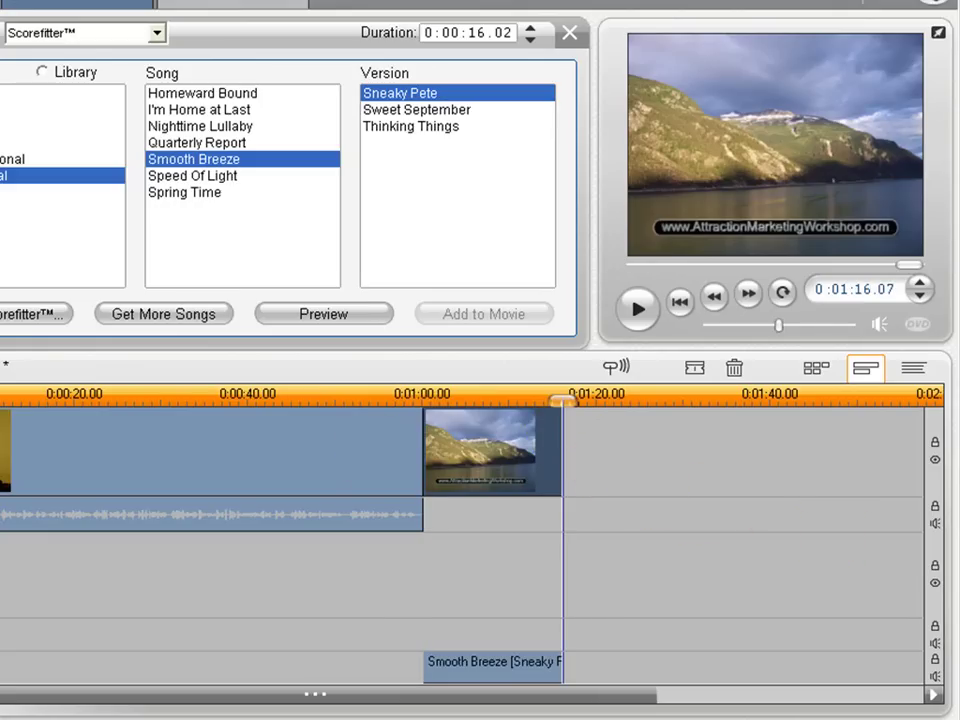
key(Escape)
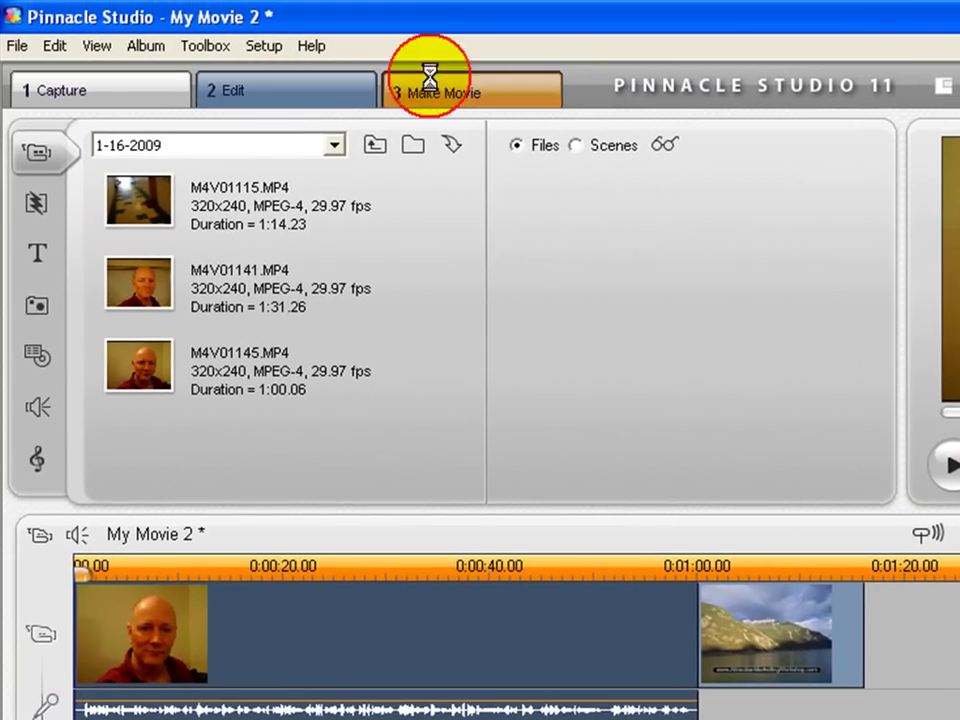
Step: Render the movie as a Windows Media file named 1-17-09 Test1
click(315, 39)
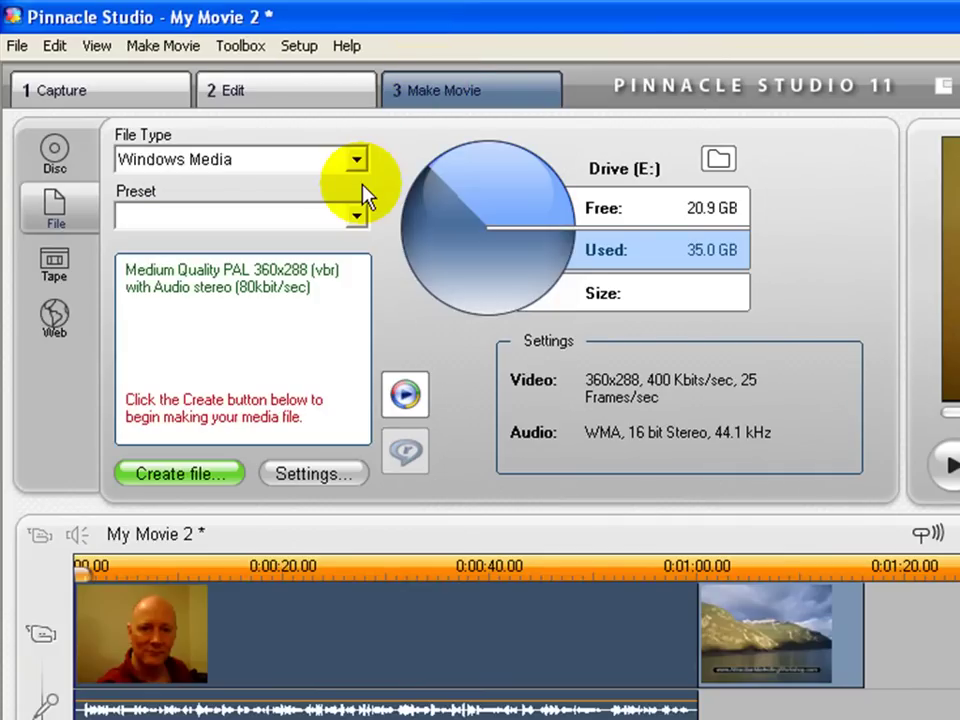
click(357, 160)
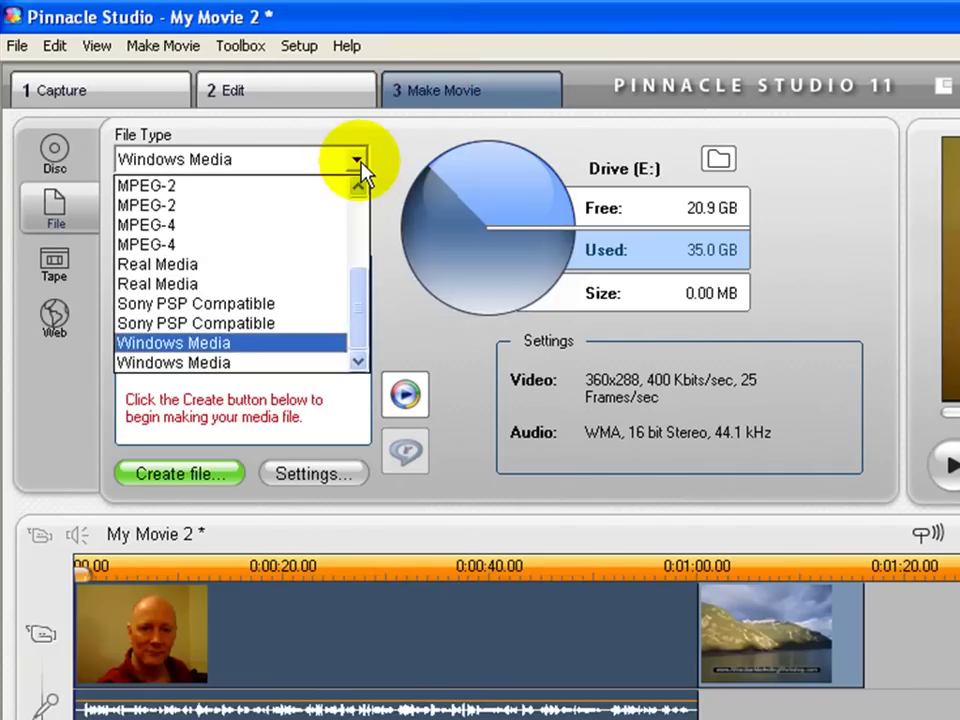
click(277, 362)
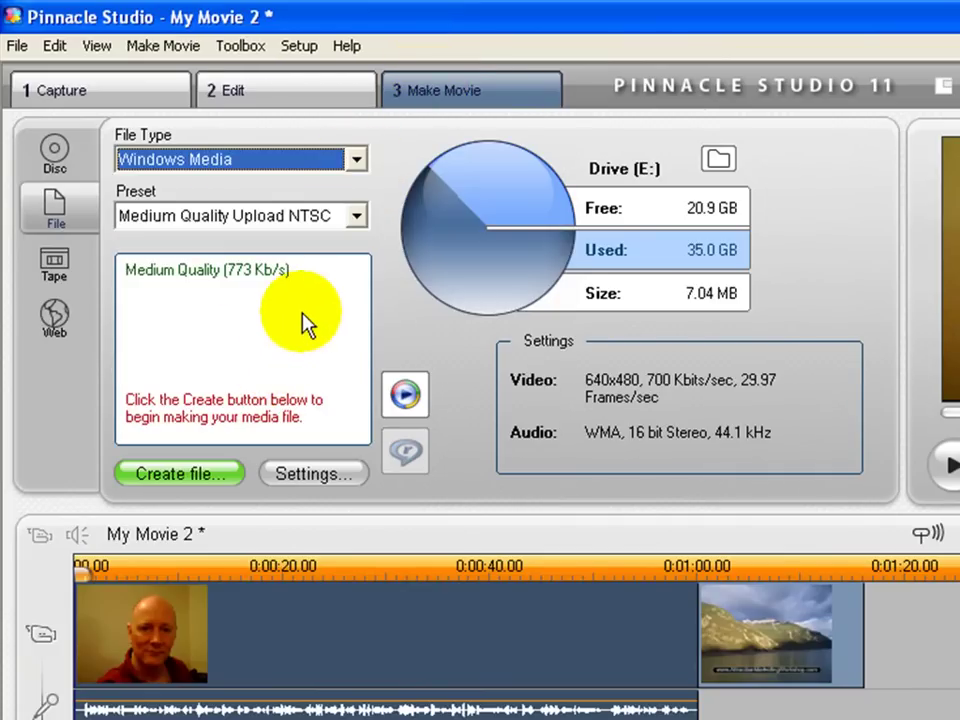
click(200, 474)
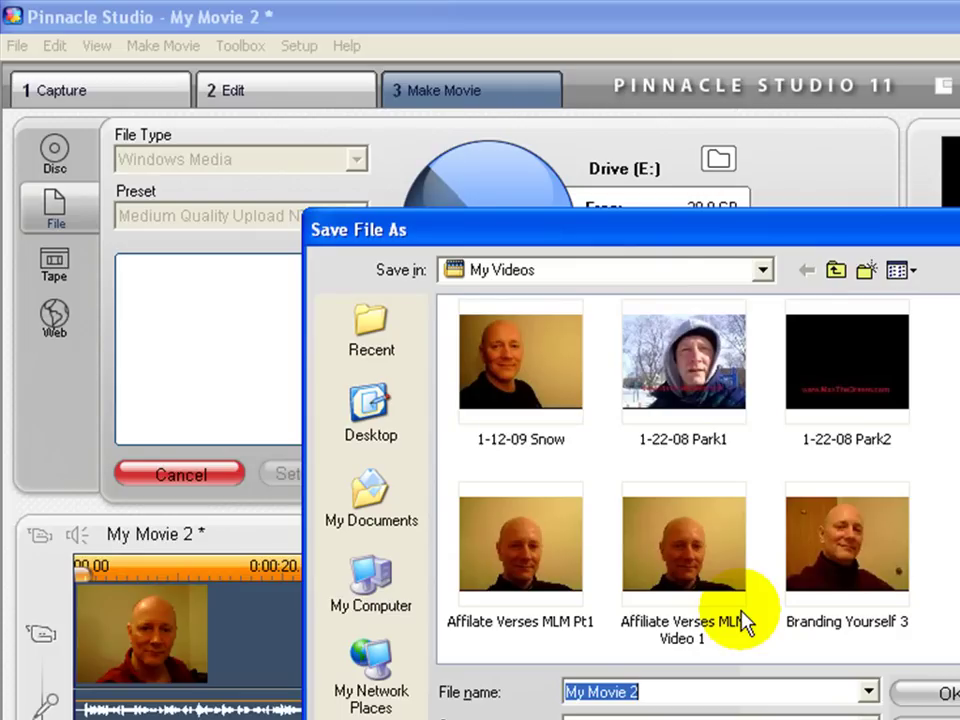
text(1-)
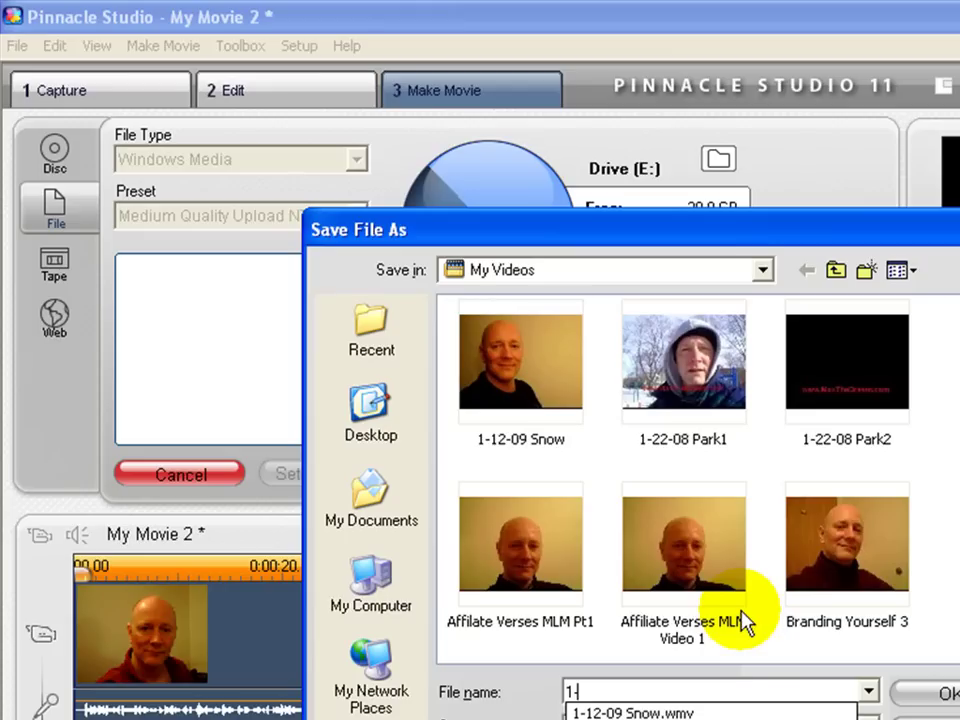
text(17-09 Test1)
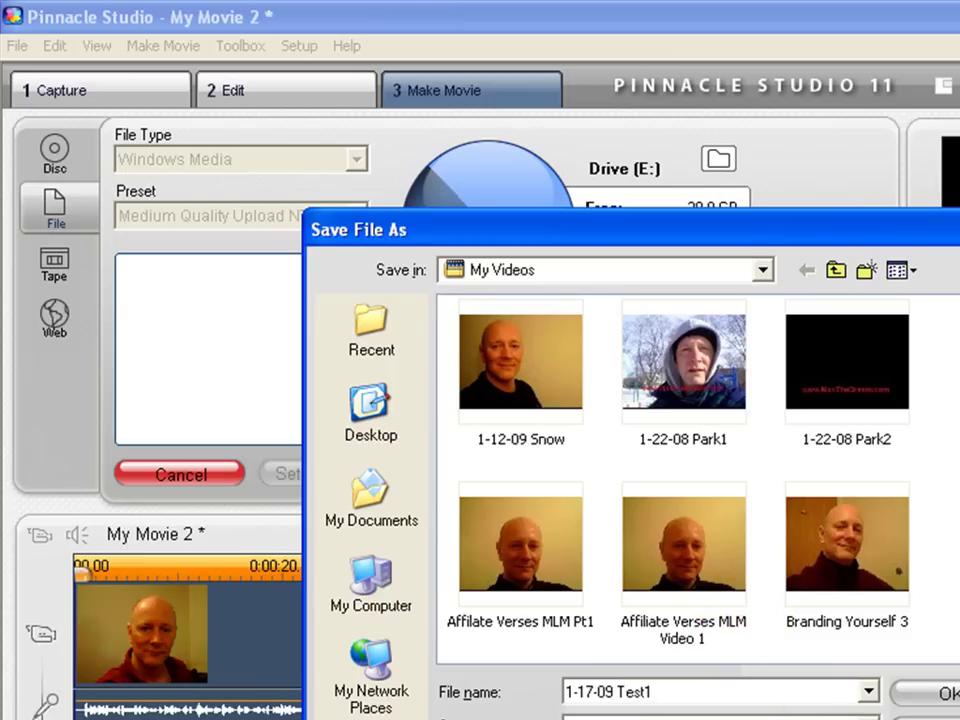
click(932, 700)
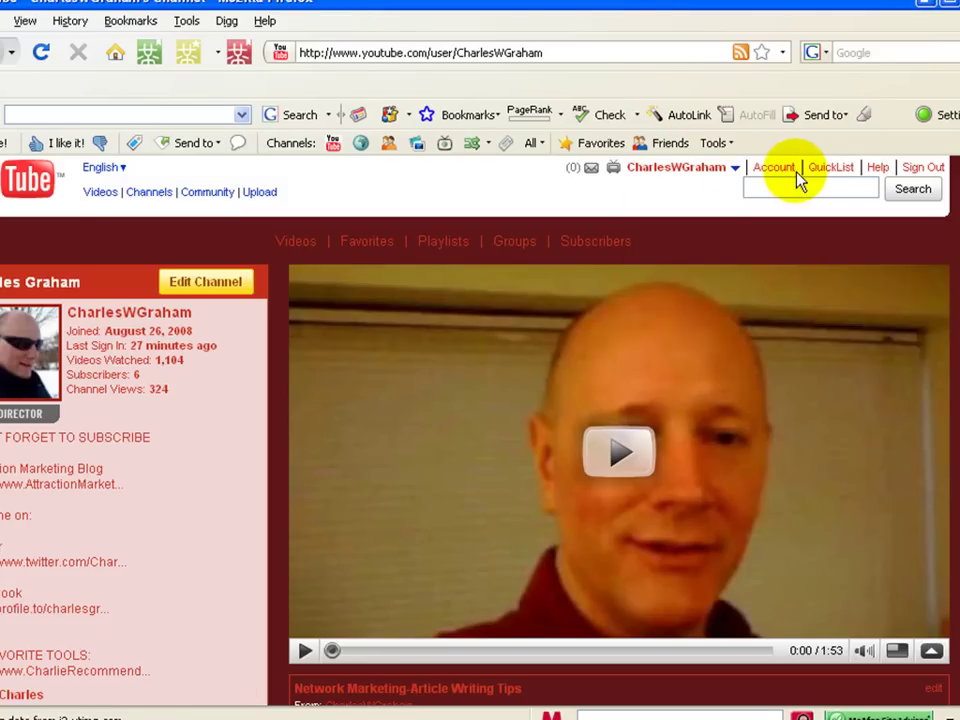
Step: Go from the account's My Videos list to the New > Video Upload page
click(779, 170)
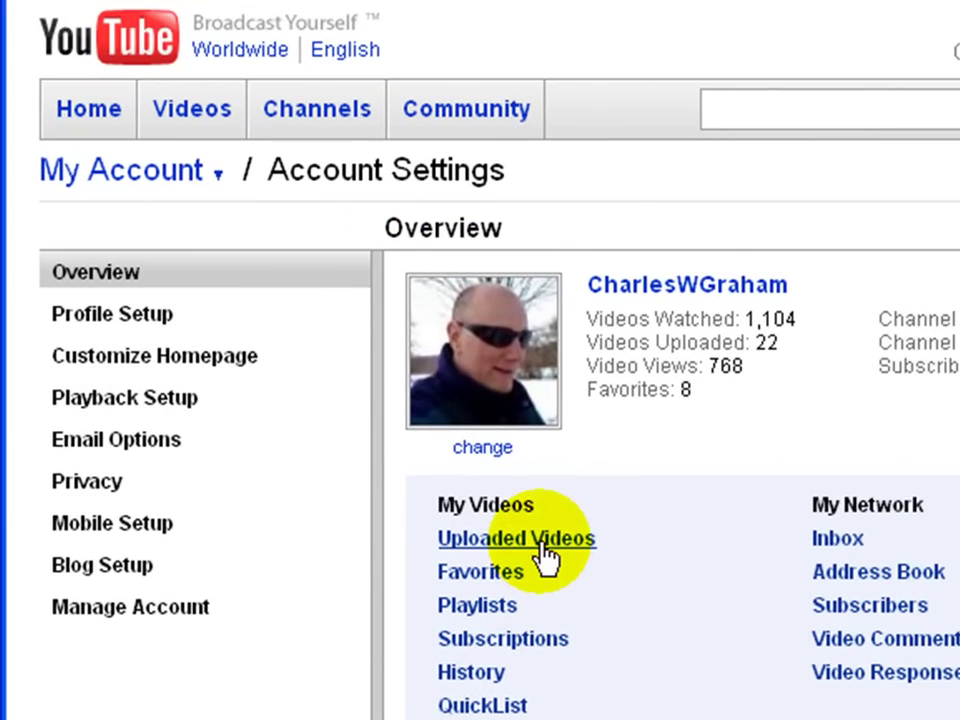
click(475, 525)
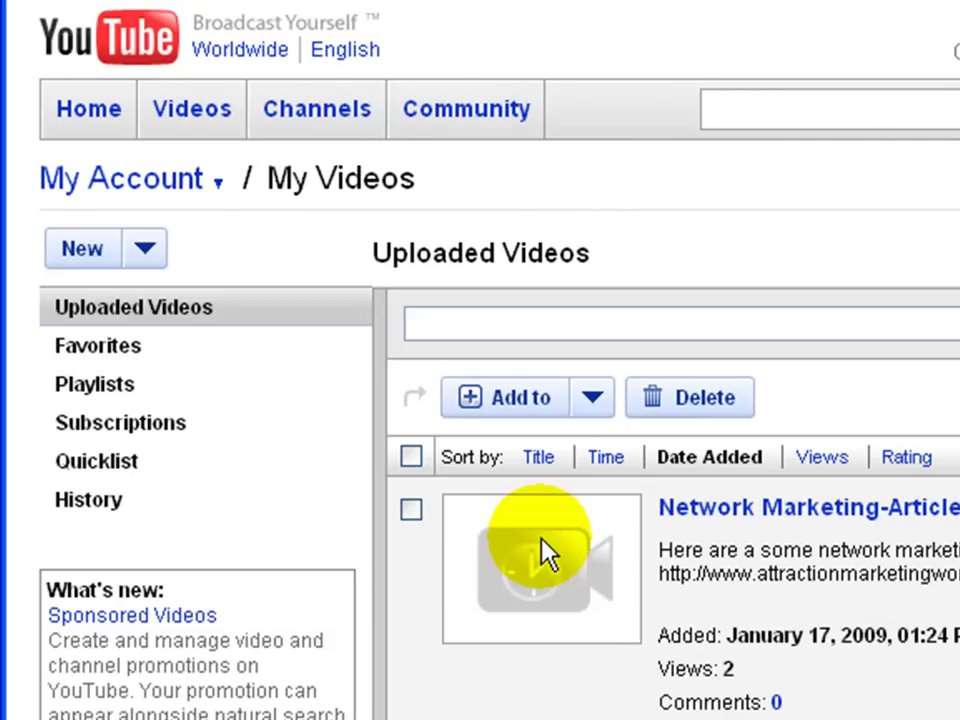
click(150, 250)
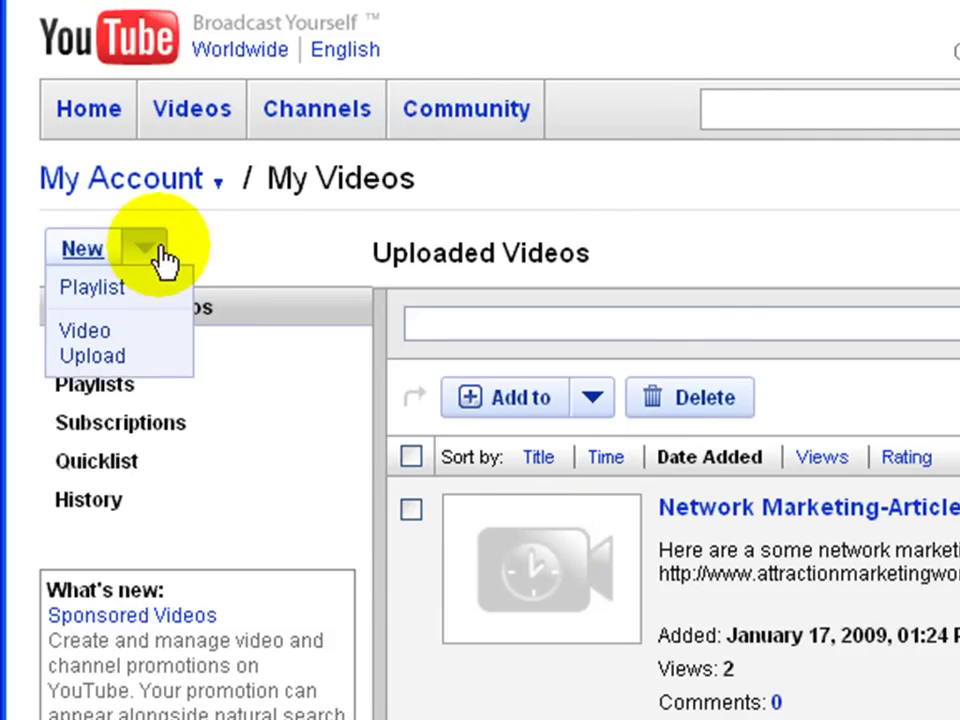
click(138, 352)
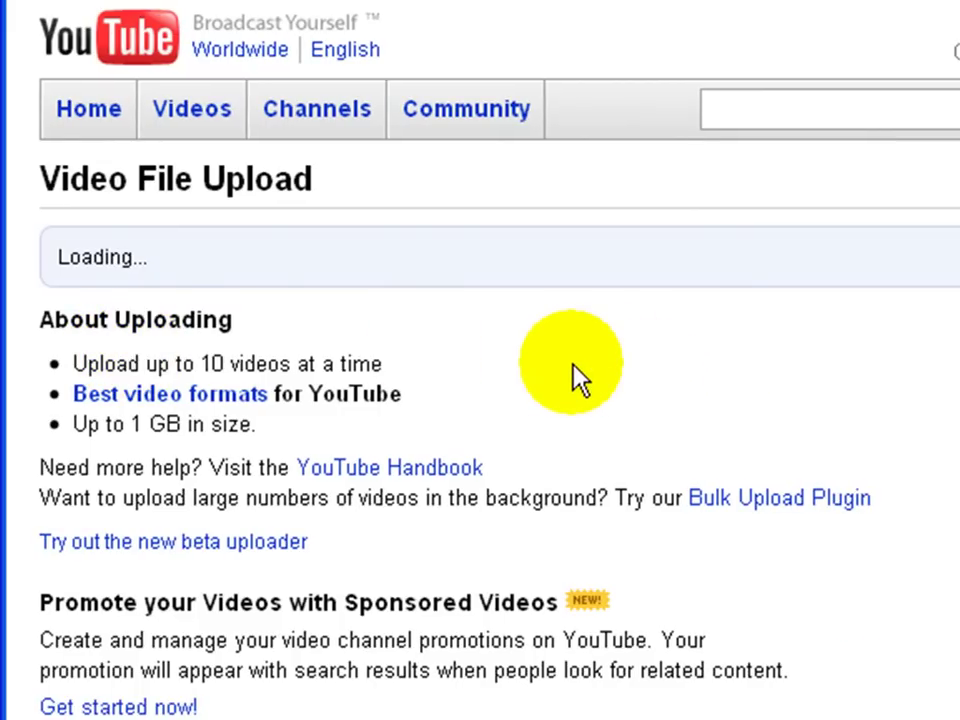
Step: Select 1-17-09 Test1 from My Documents > My Videos as the upload file
click(342, 334)
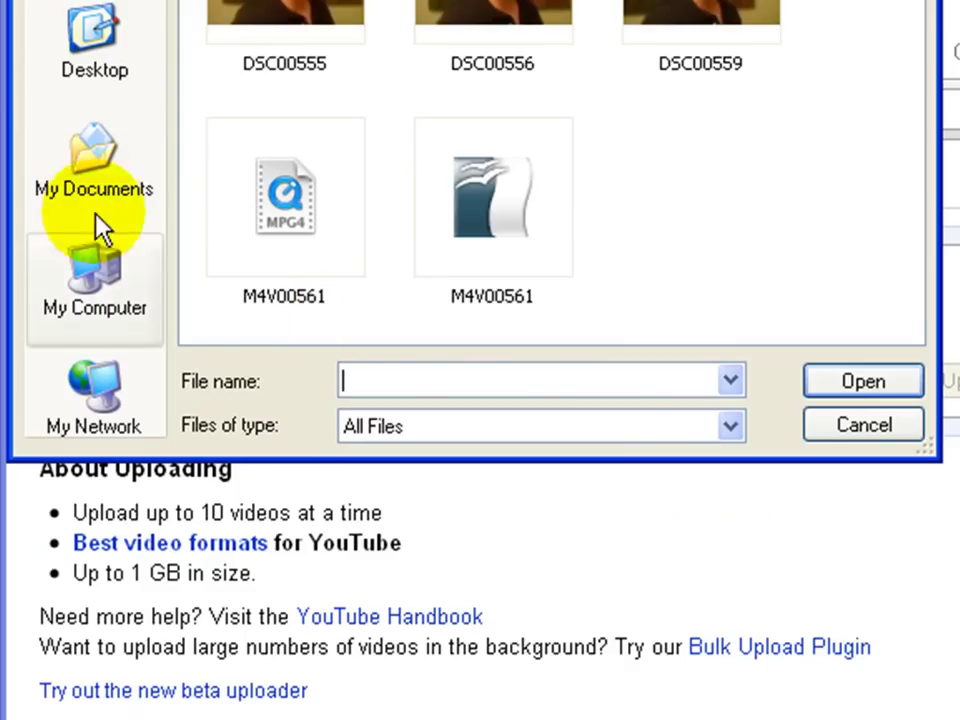
click(110, 155)
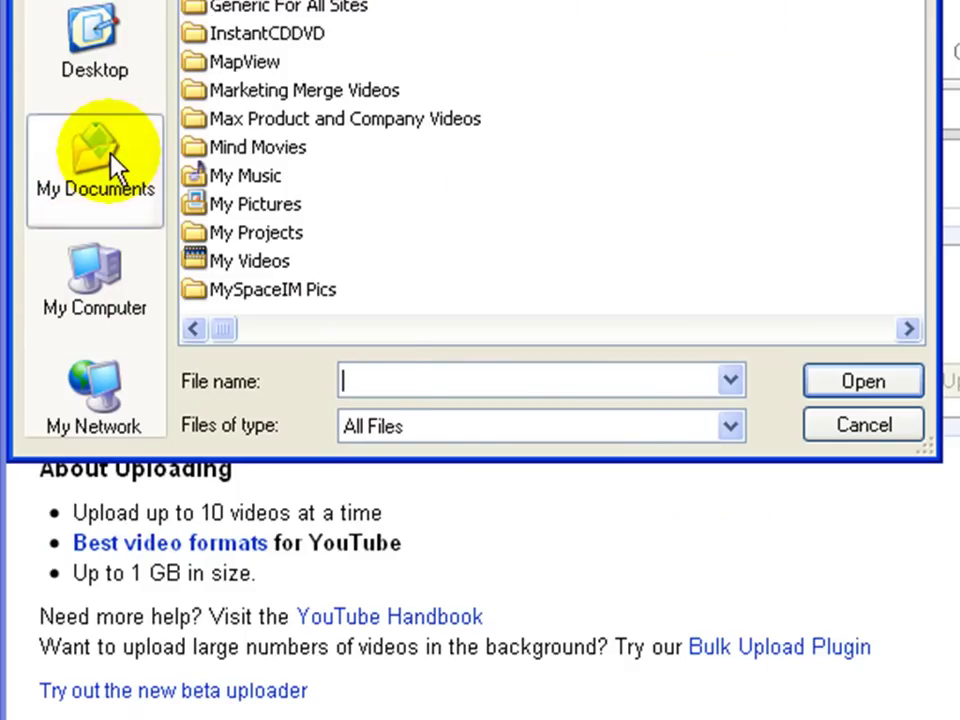
double_click(260, 266)
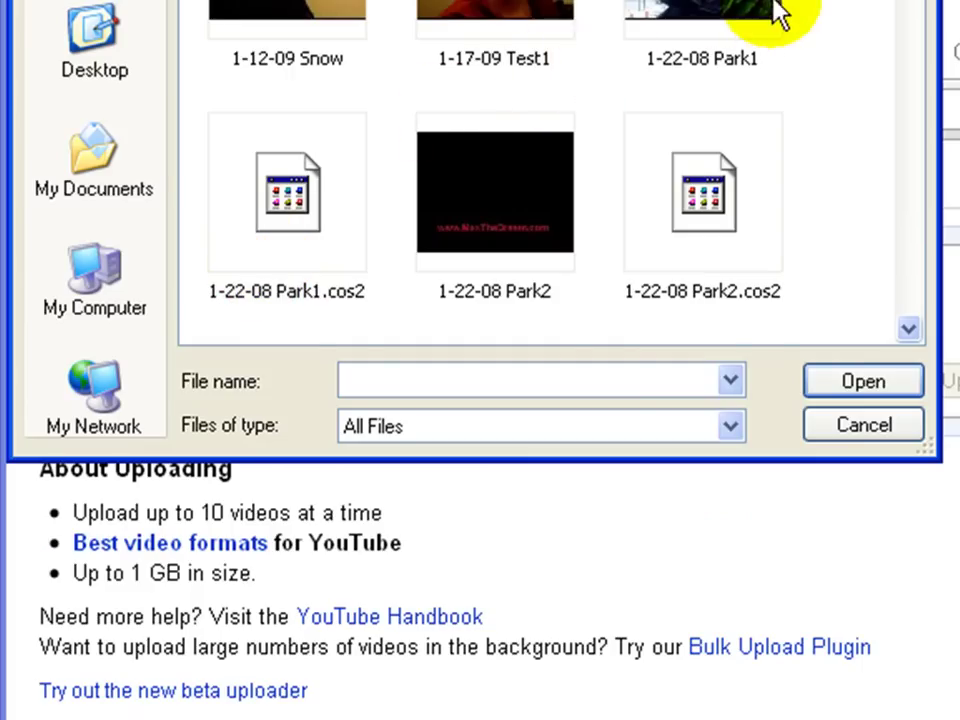
scroll(776, 12, down, 10)
scroll(776, 12, down, 5)
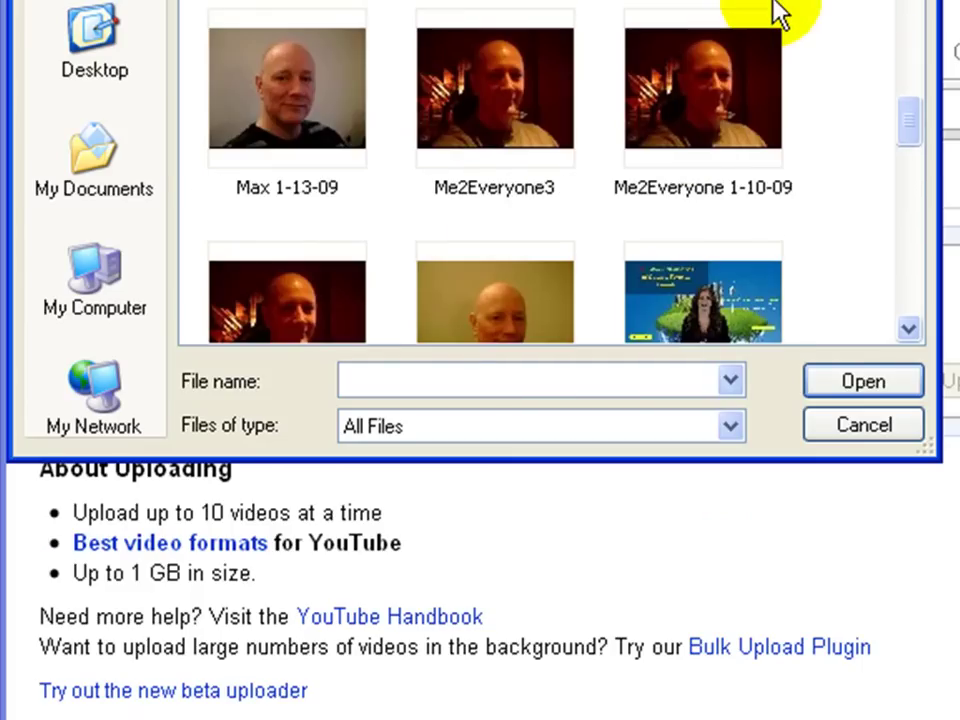
scroll(776, 12, down, 5)
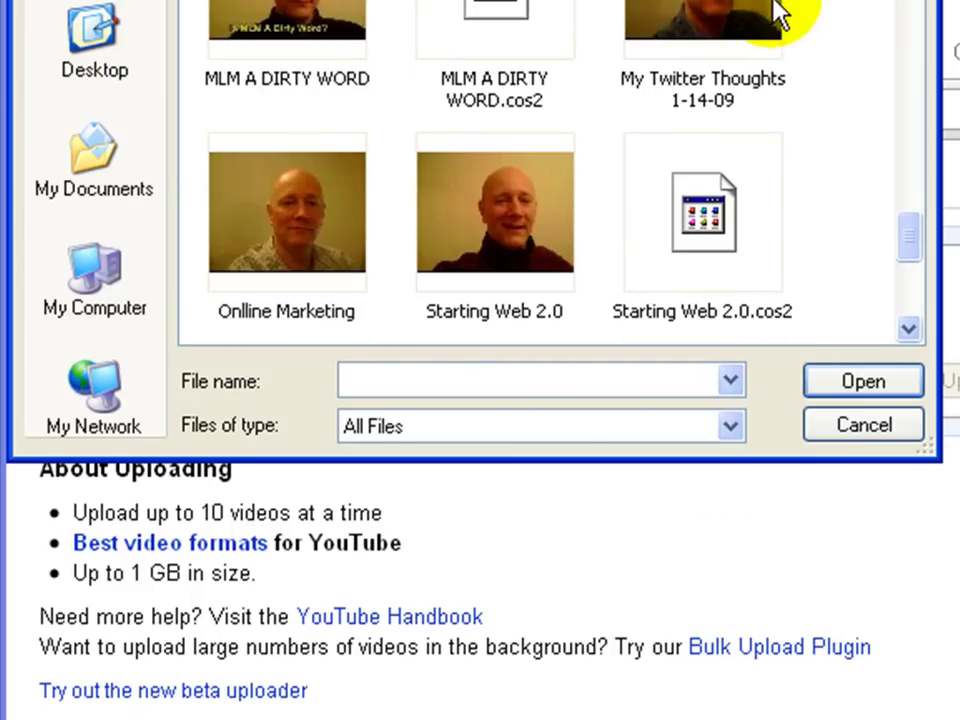
scroll(780, 118, down, 5)
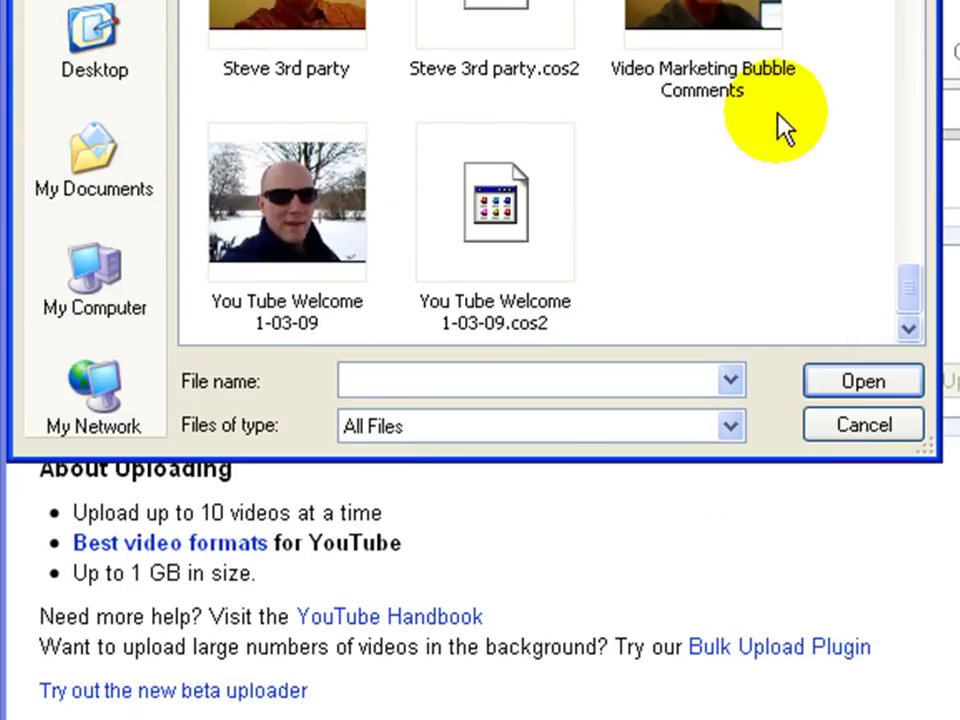
scroll(785, 128, up, 15)
click(494, 20)
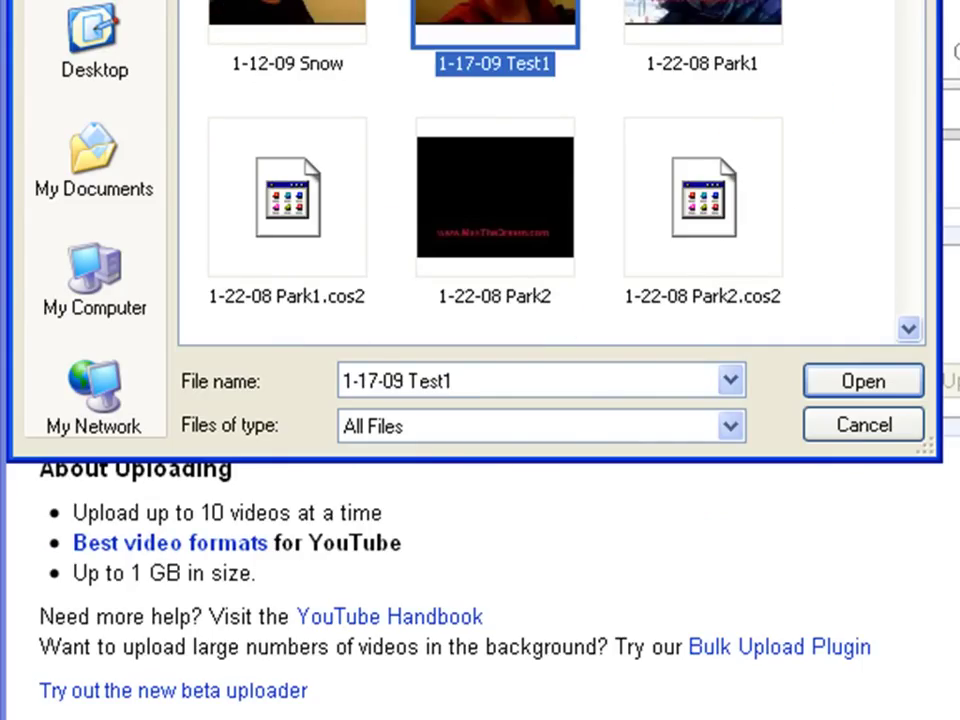
click(902, 428)
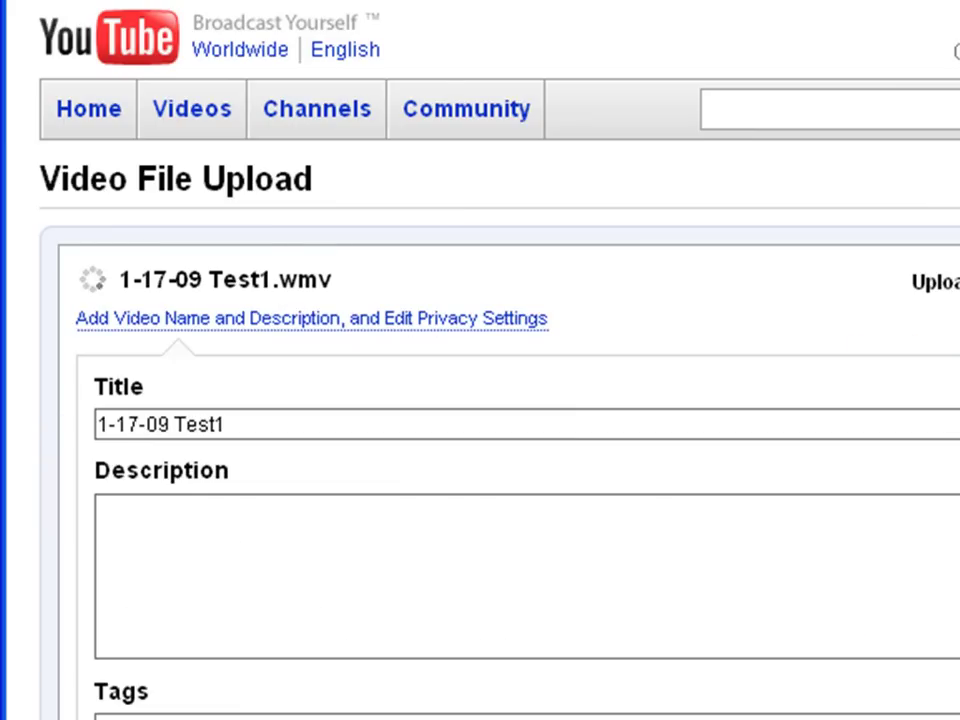
drag(279, 414, 5, 414)
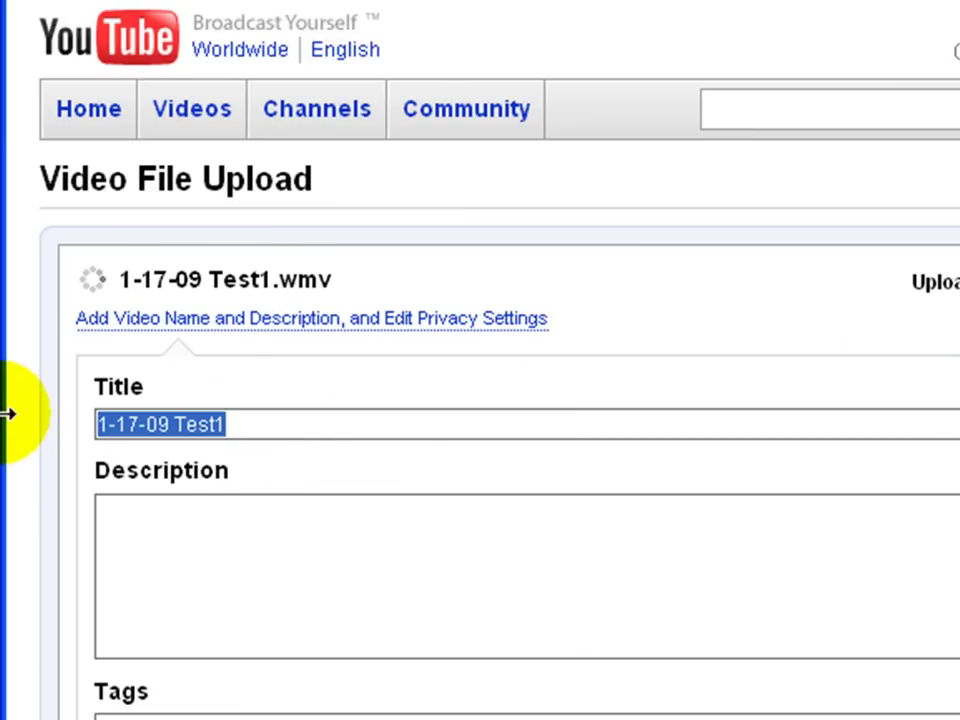
text(How To Edit And )
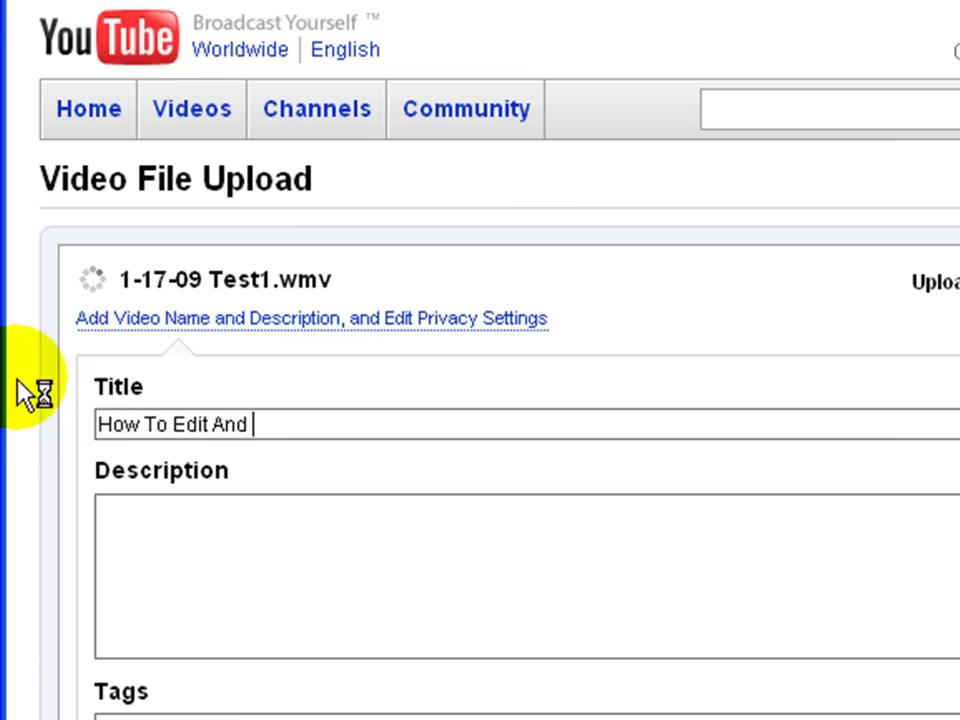
text(Upload Video To You Tube With Studio 11)
click(334, 549)
text(http:)
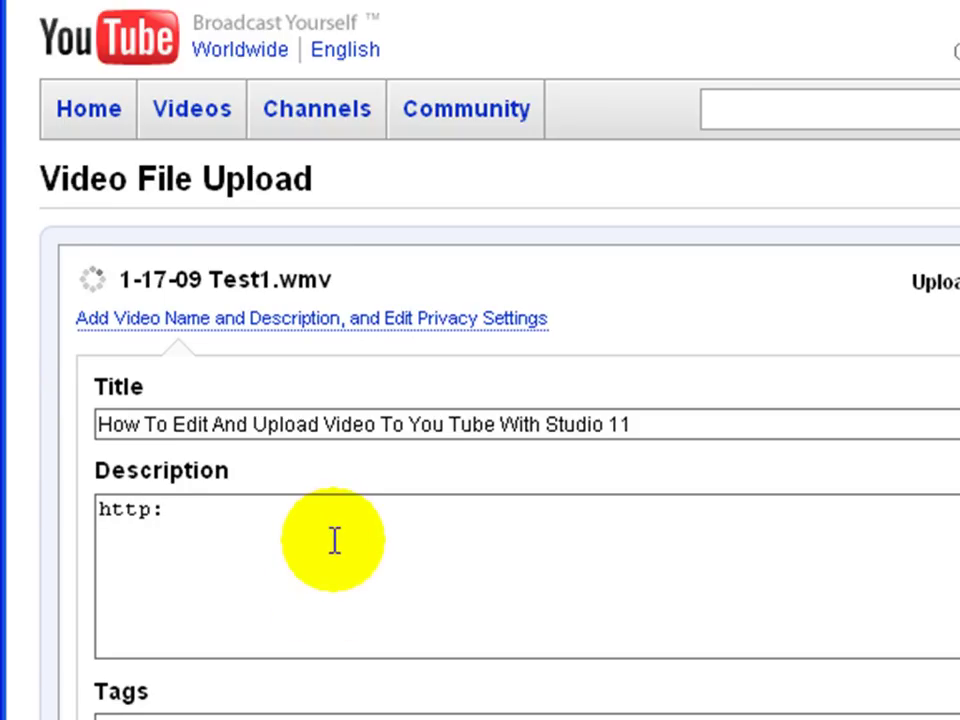
text(//www.)
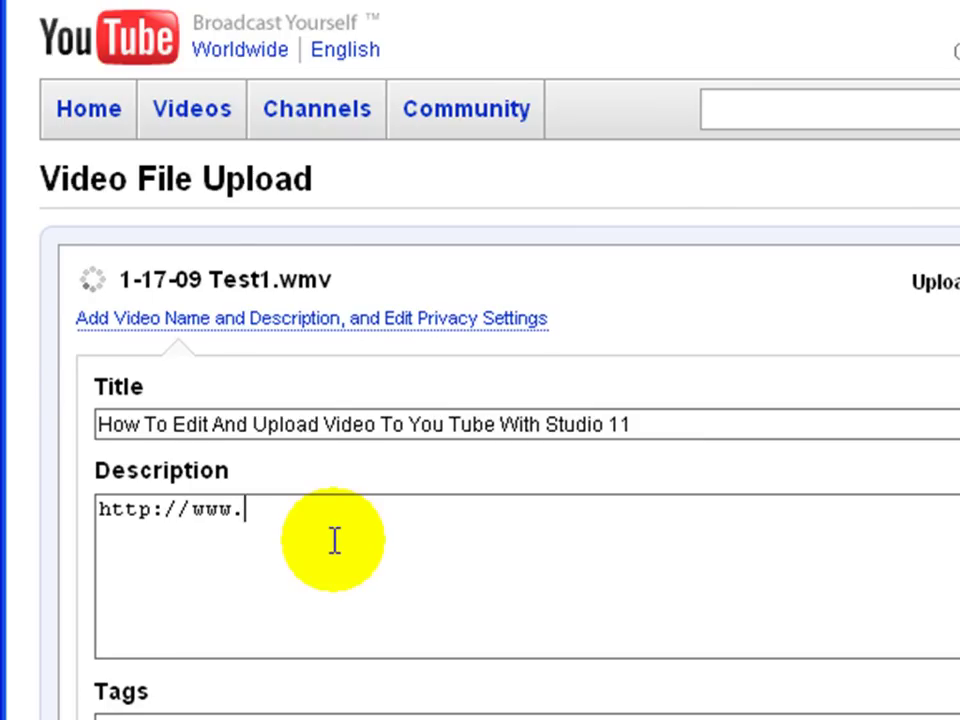
text(AttractionMarketing)
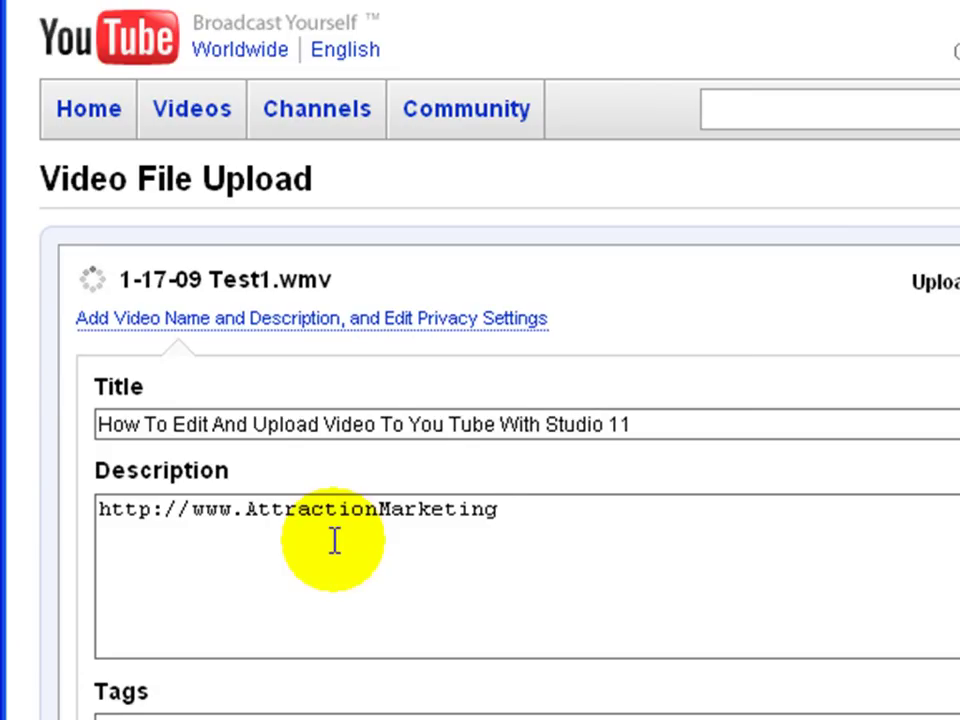
text(Worksh)
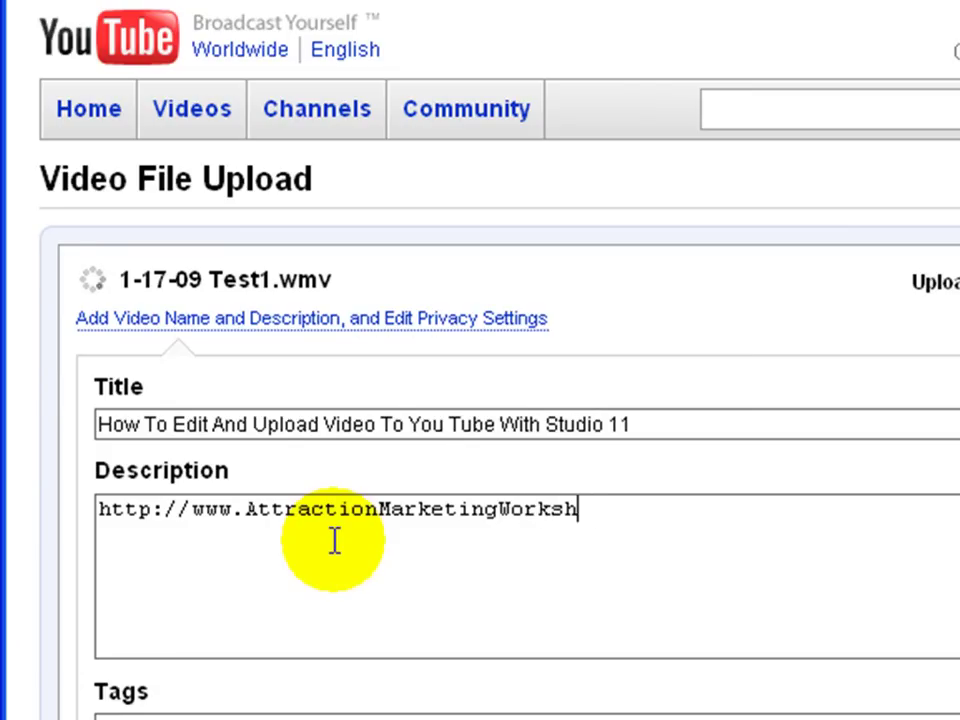
text(oipo)
key(BackSpace)
key(BackSpace)
key(BackSpace)
text(p.com)
key(Return)
text(.)
key(Return)
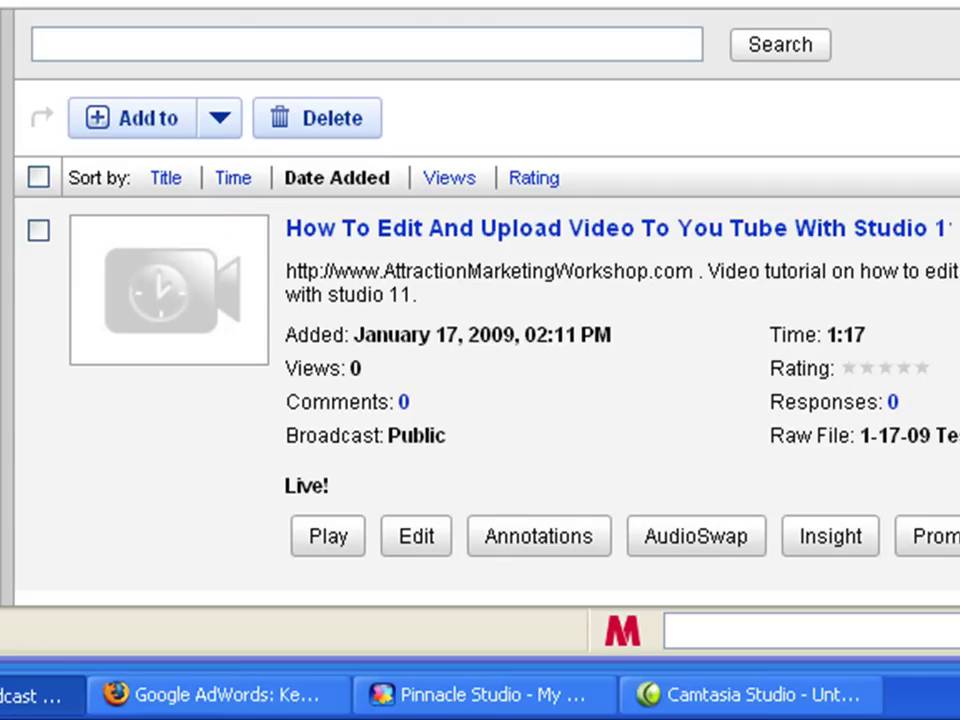
Step: Scroll through My Videos to check the new Studio 11 tutorial, added January 17, 2009, with 0 views
scroll(480, 330, down, 5)
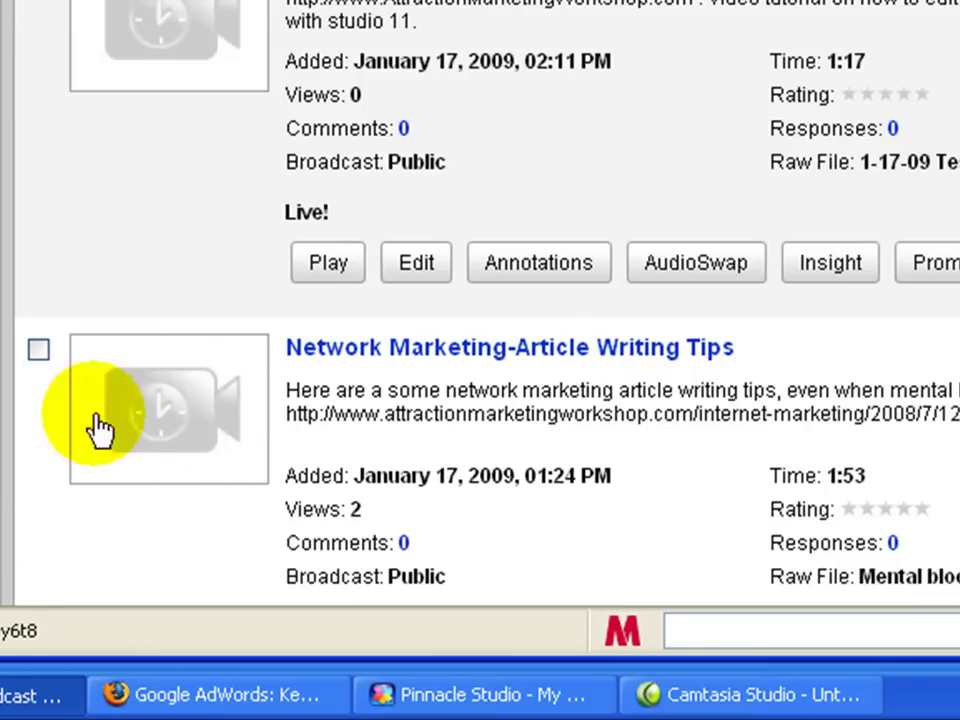
scroll(480, 300, down, 6)
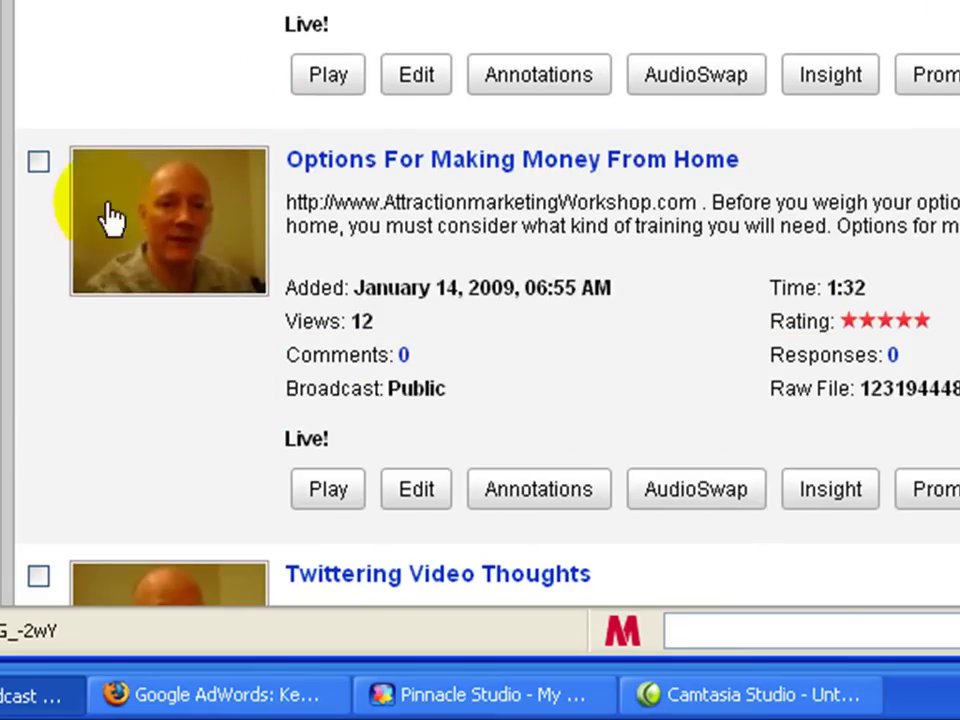
scroll(480, 300, up, 5)
scroll(480, 300, up, 1)
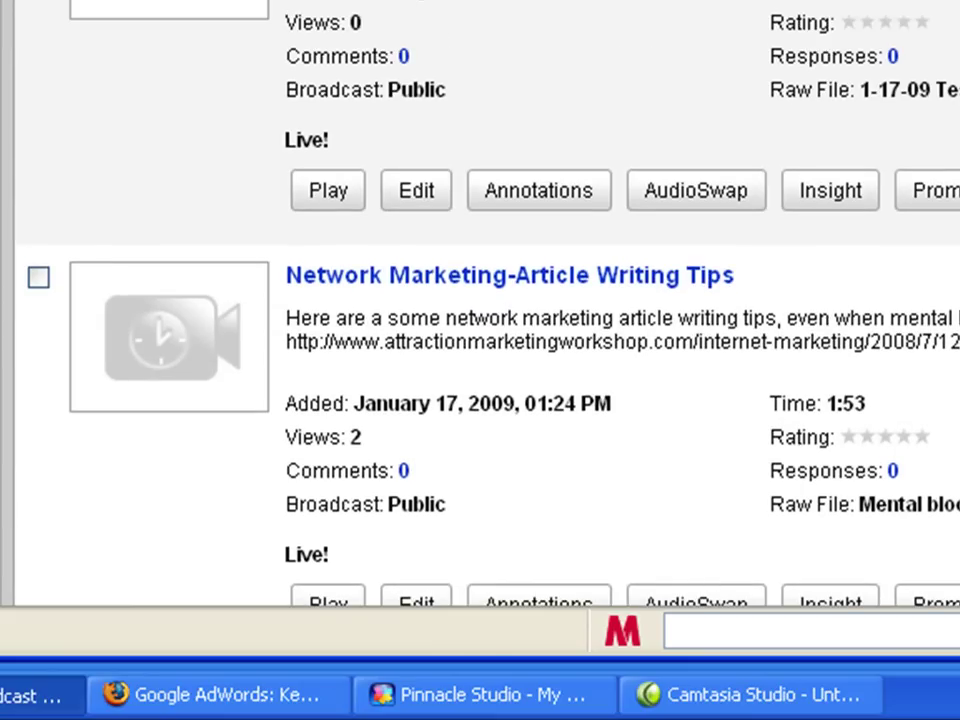
scroll(480, 300, up, 4)
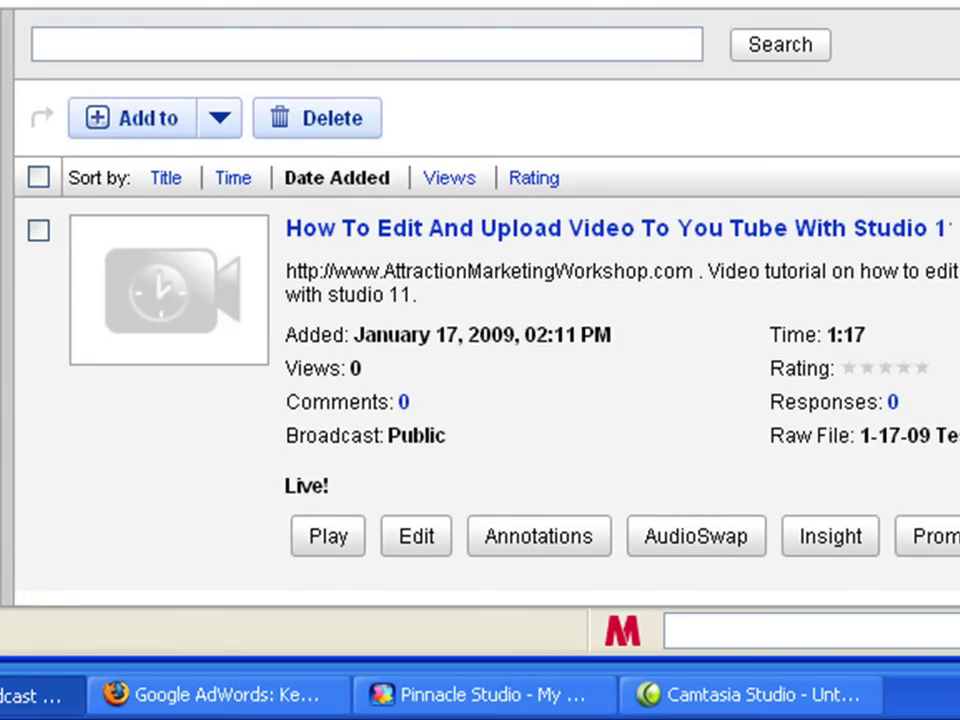
scroll(480, 350, down, 2)
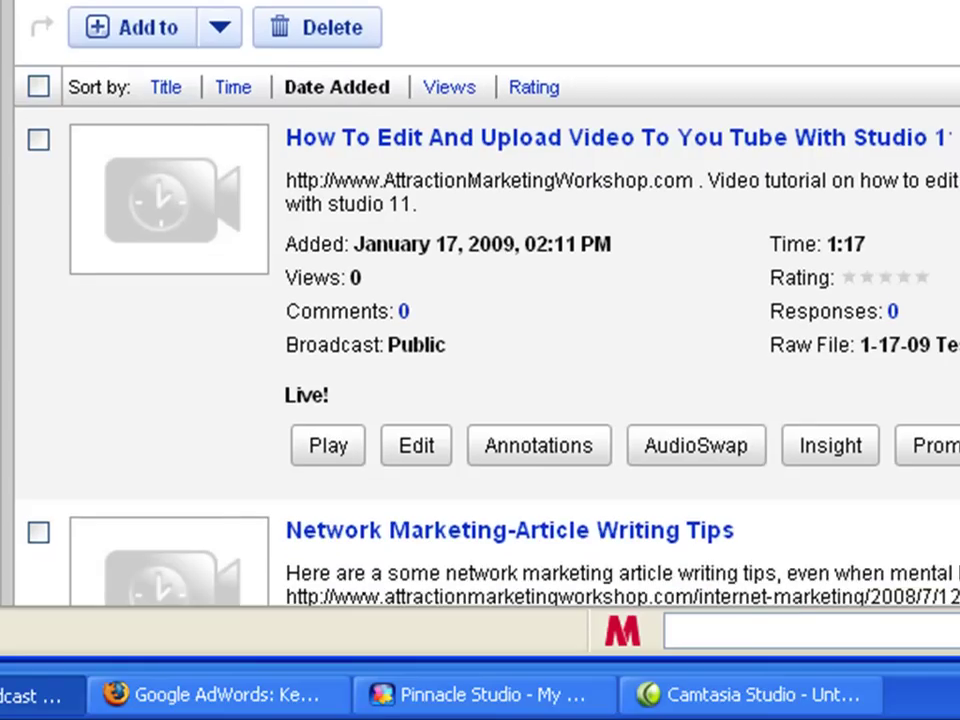